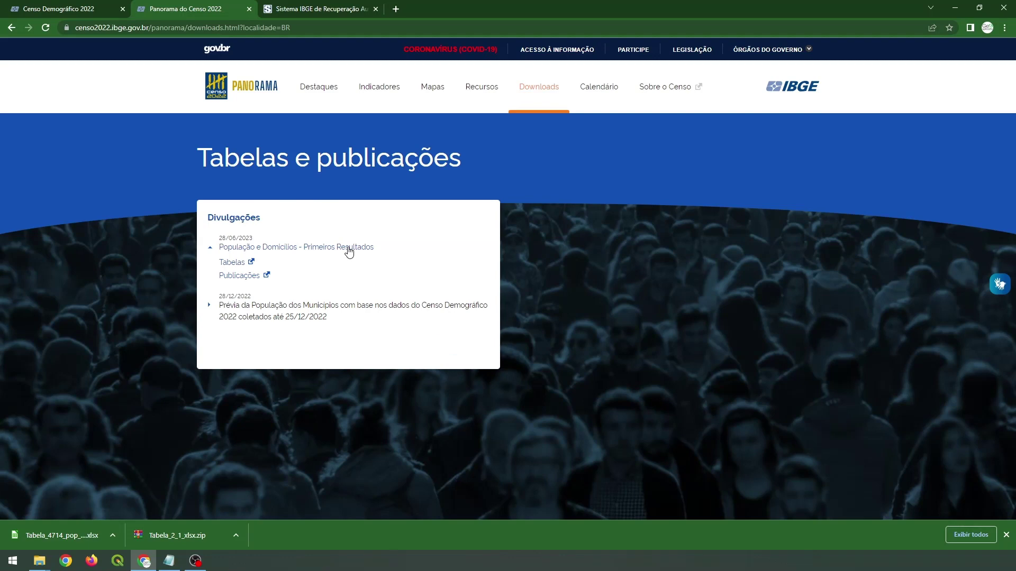
- Open the tables of the release "População e Domicílios - Primeiros Resultados" and review the population results tables listed
click(240, 264)
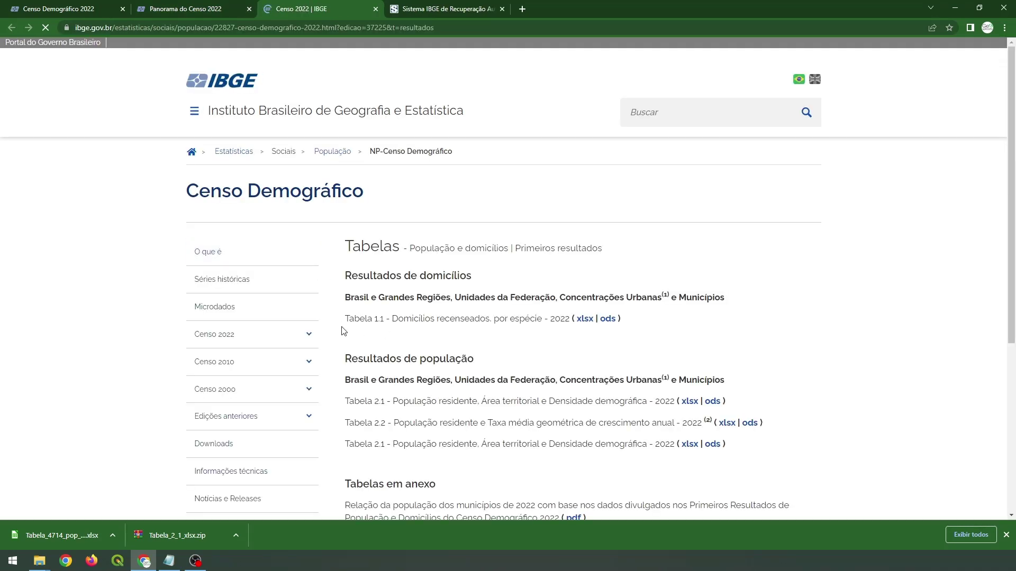
scroll(344, 325, down, 3)
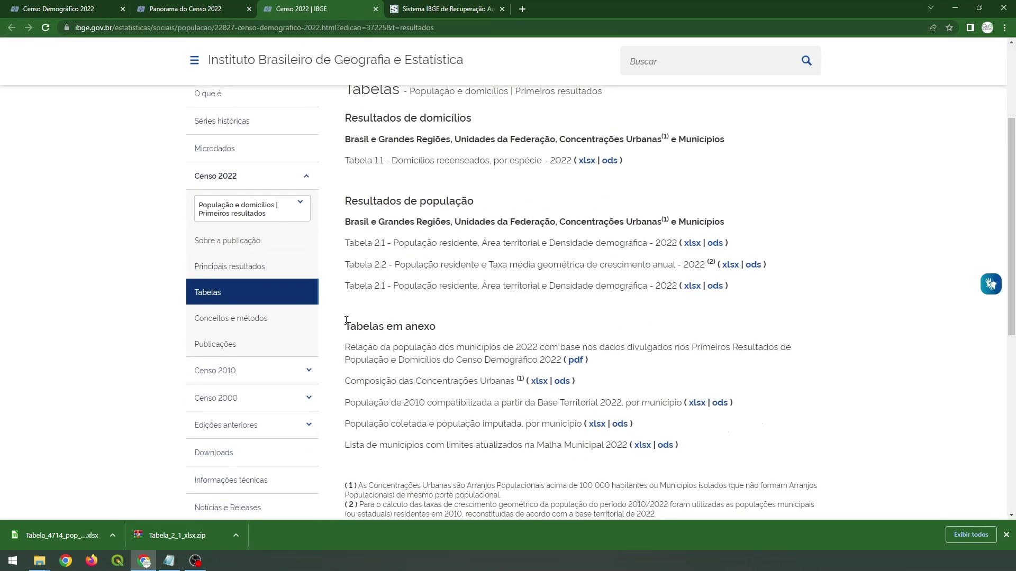
scroll(349, 262, up, 2)
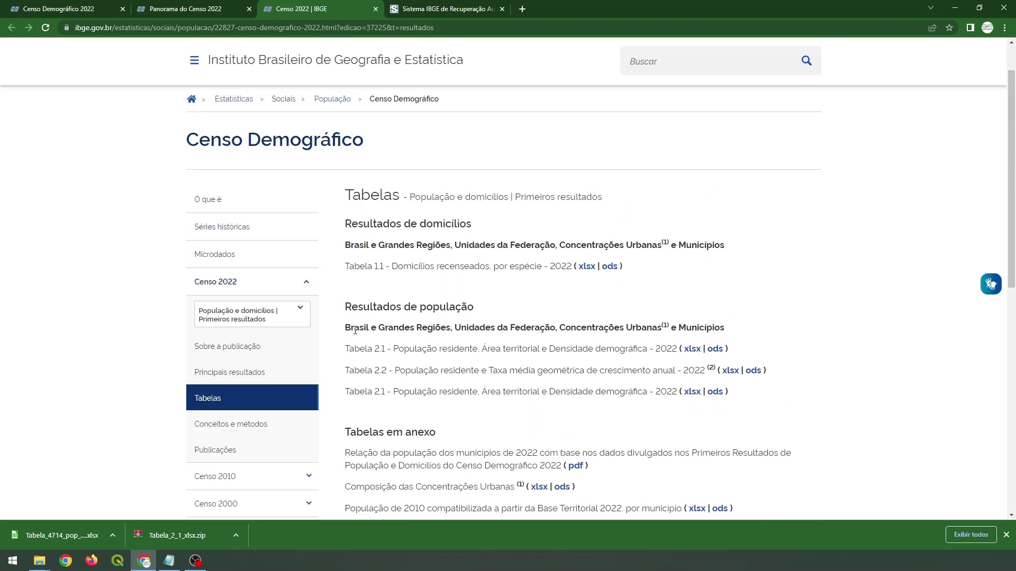
drag(352, 328, 724, 329)
scroll(517, 321, down, 1)
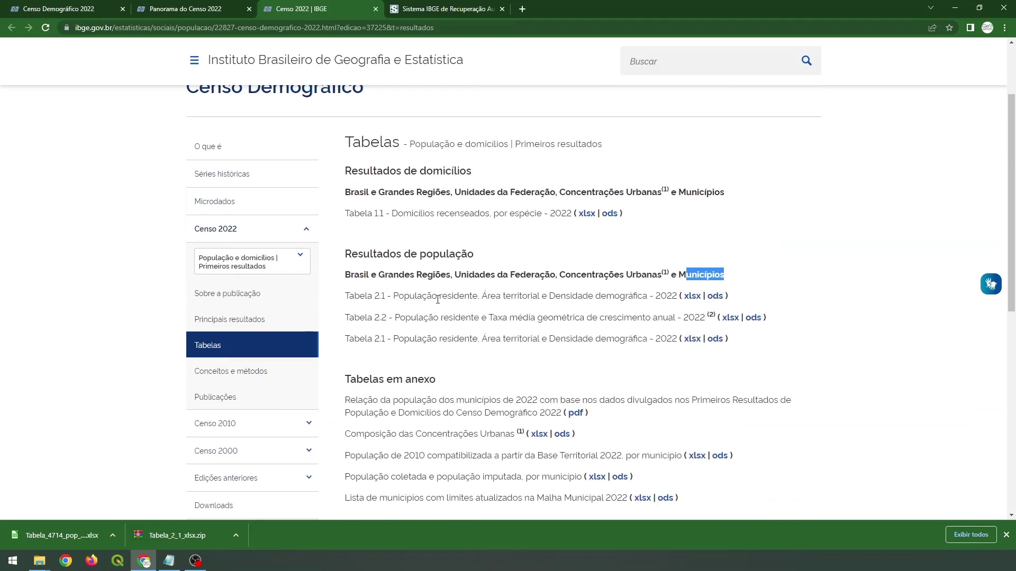
drag(404, 296, 651, 296)
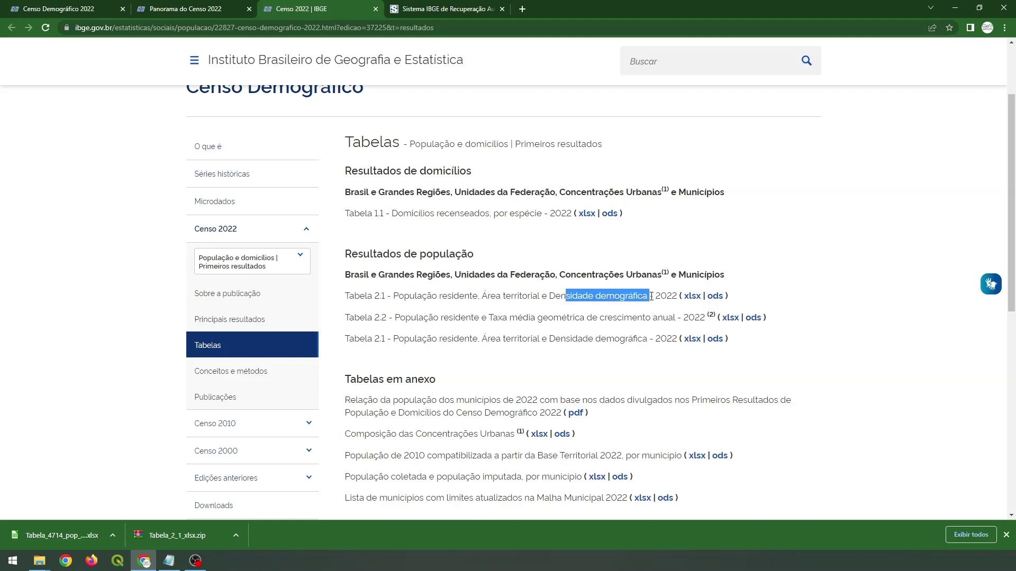
drag(508, 317, 666, 322)
click(598, 359)
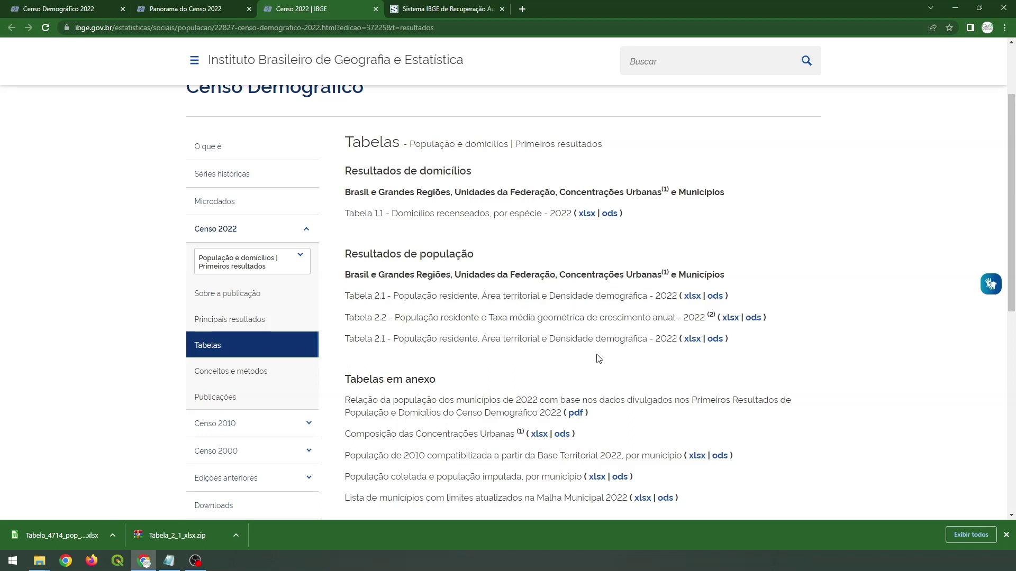
- Download the first Tabela 2.1 (População residente, Área territorial e Densidade demográfica - 2022) as xlsx and show the archive in its folder
click(694, 298)
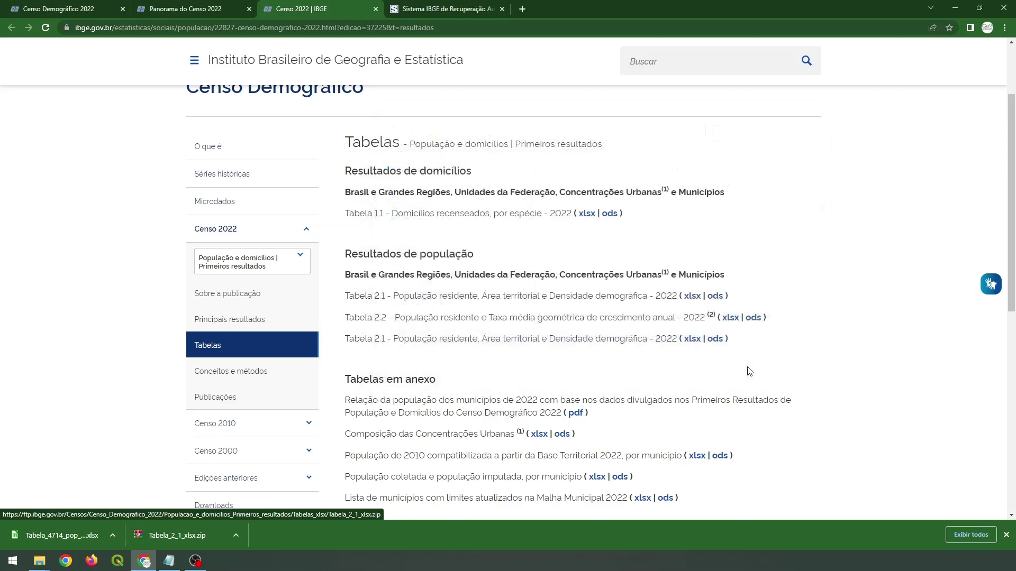
click(743, 370)
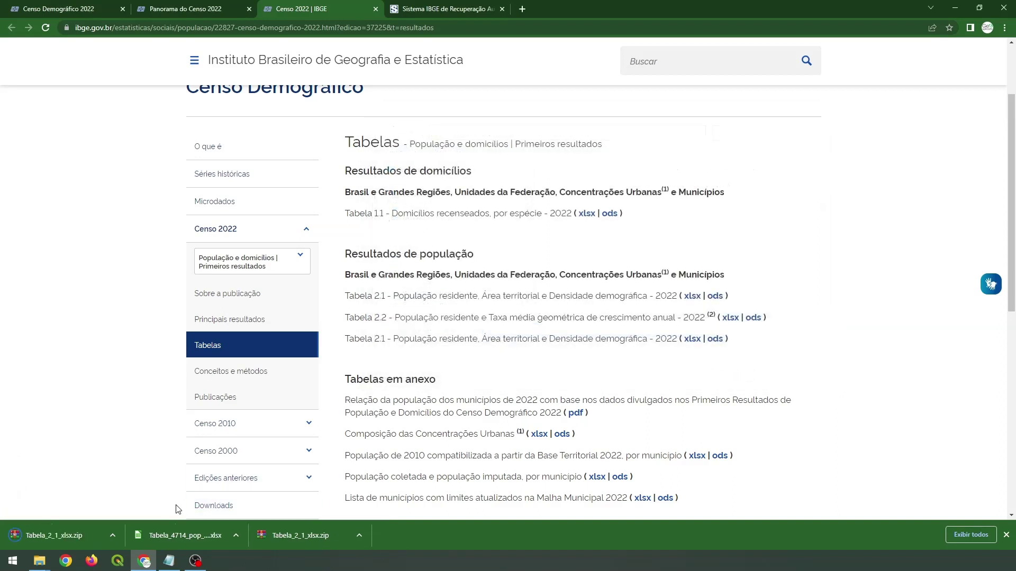
click(112, 535)
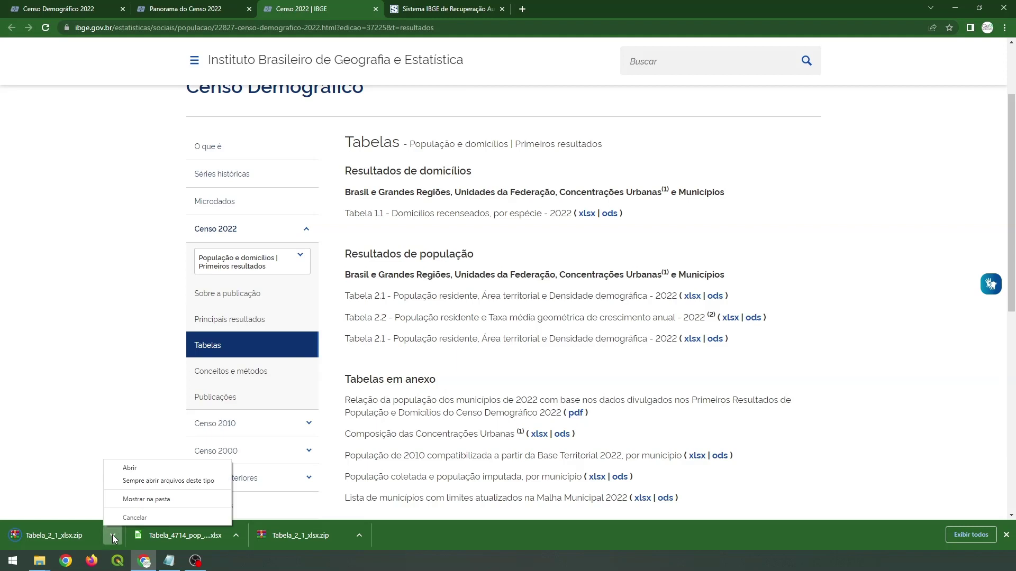
click(143, 500)
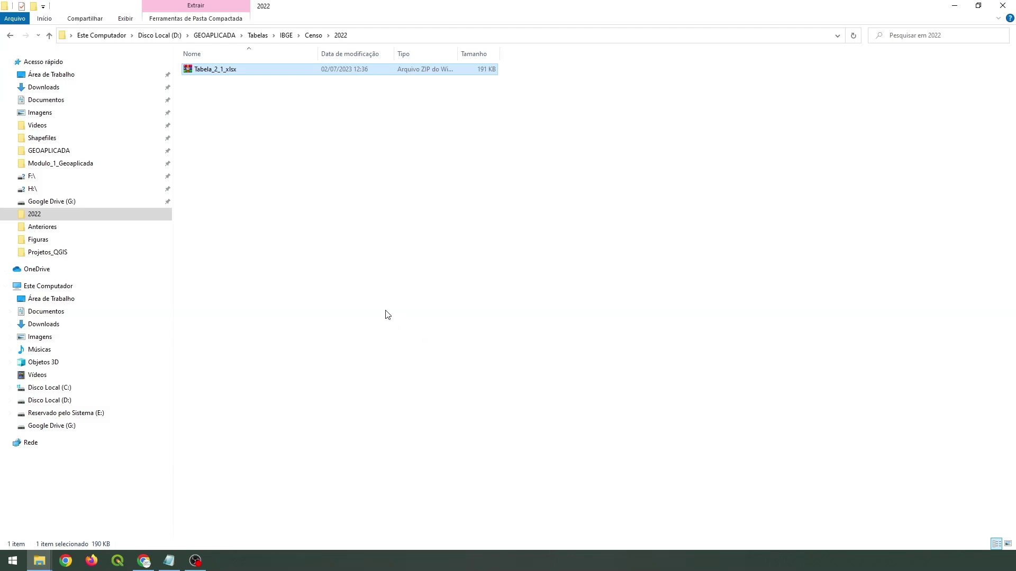
- Extract the Tabela_2_1_xlsx archive into the current folder and widen the name column to fit the full file names
right_click(210, 74)
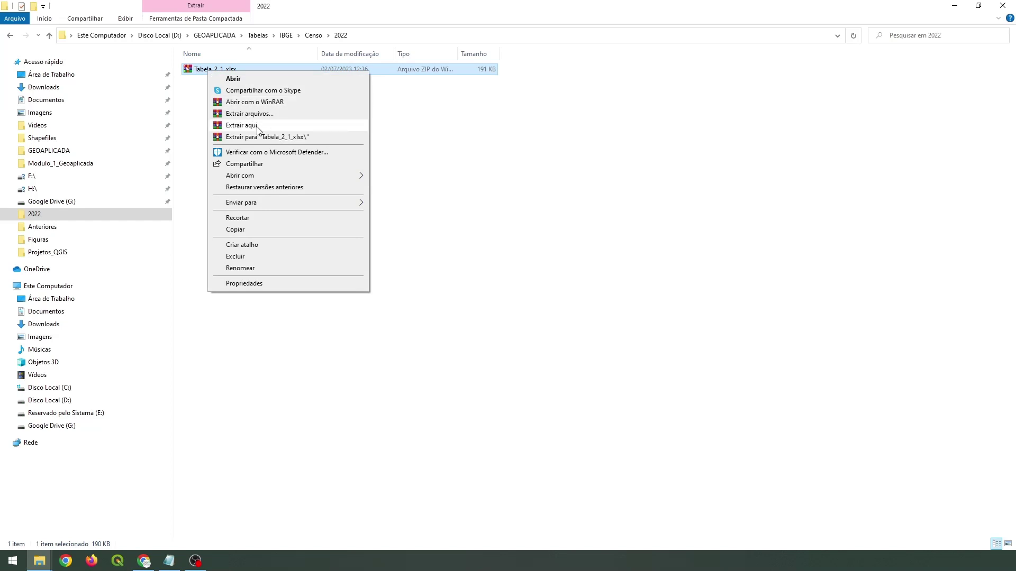
click(259, 127)
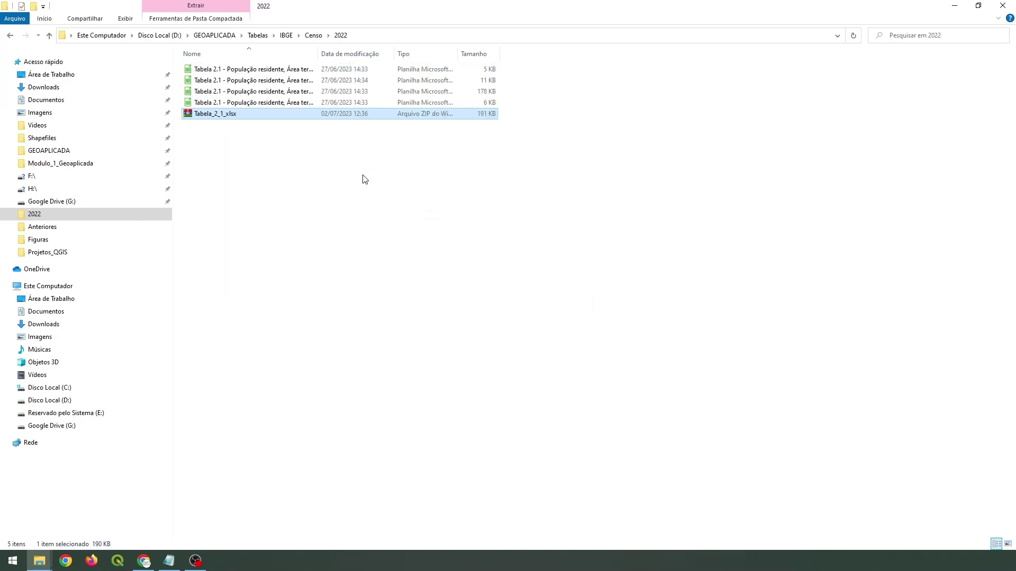
click(363, 177)
drag(317, 53, 508, 54)
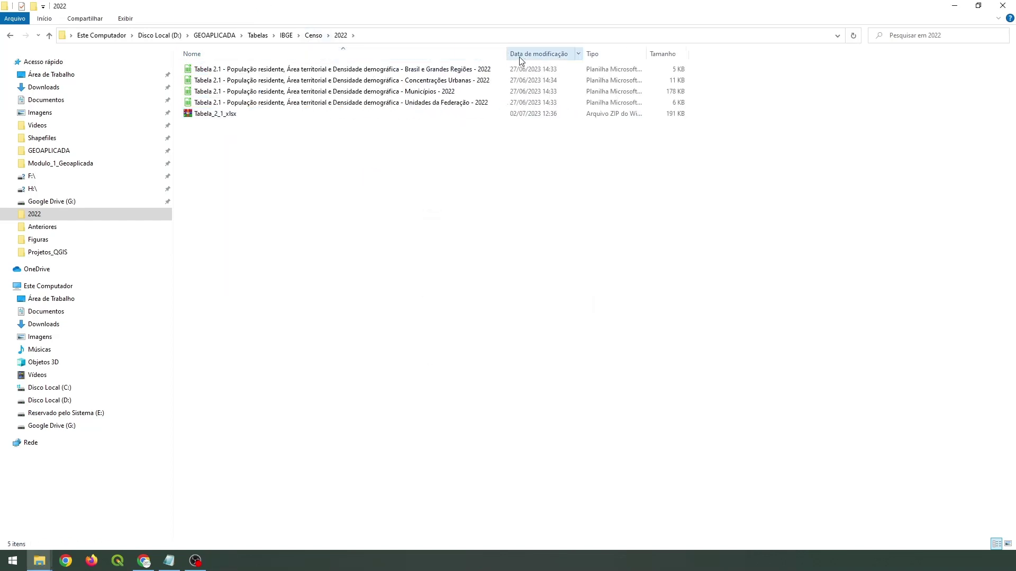
- Look through the extracted Tabela 2.1 files and open the Brasil e Grandes Regiões - 2022 spreadsheet
click(410, 103)
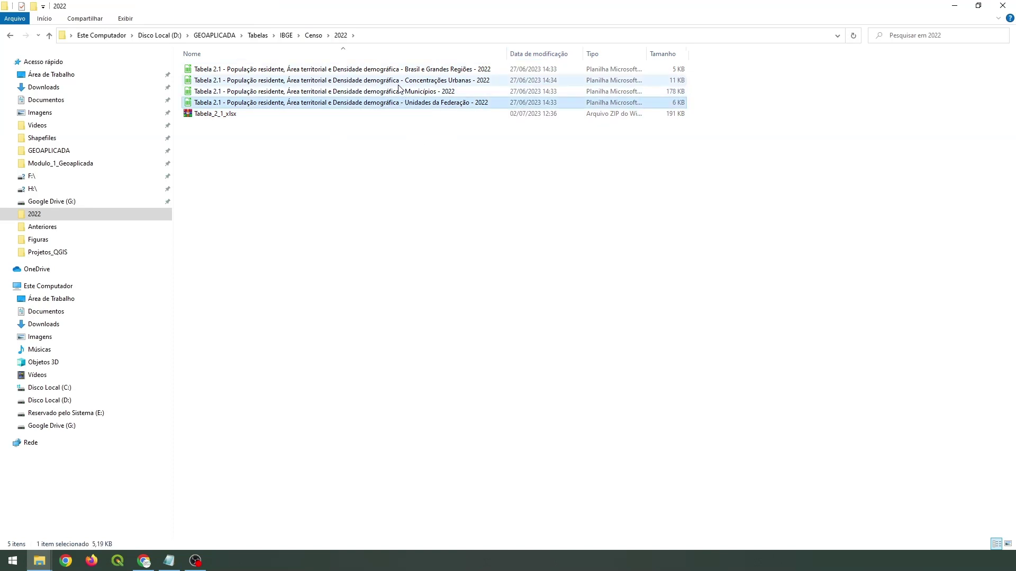
click(408, 93)
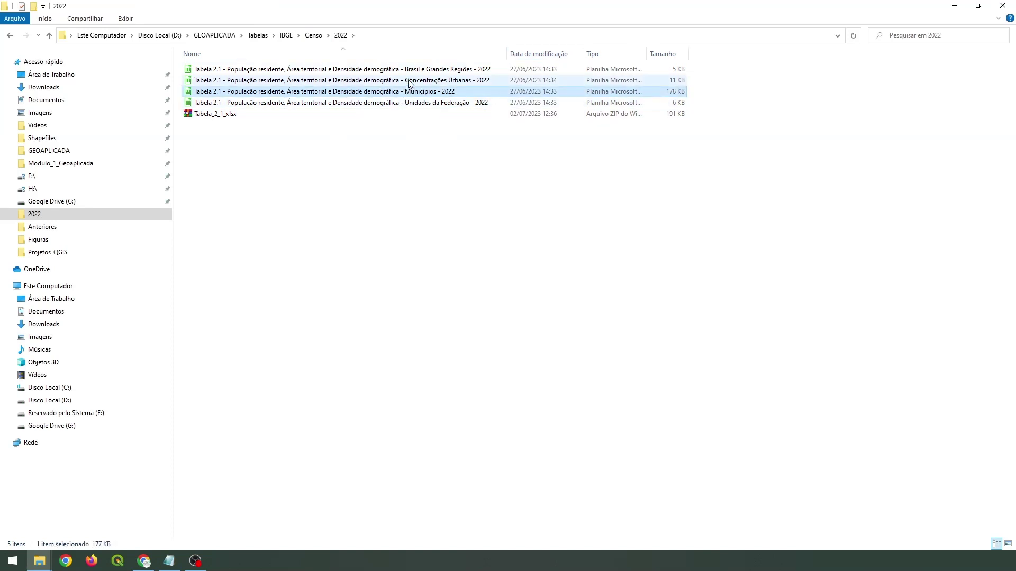
click(424, 84)
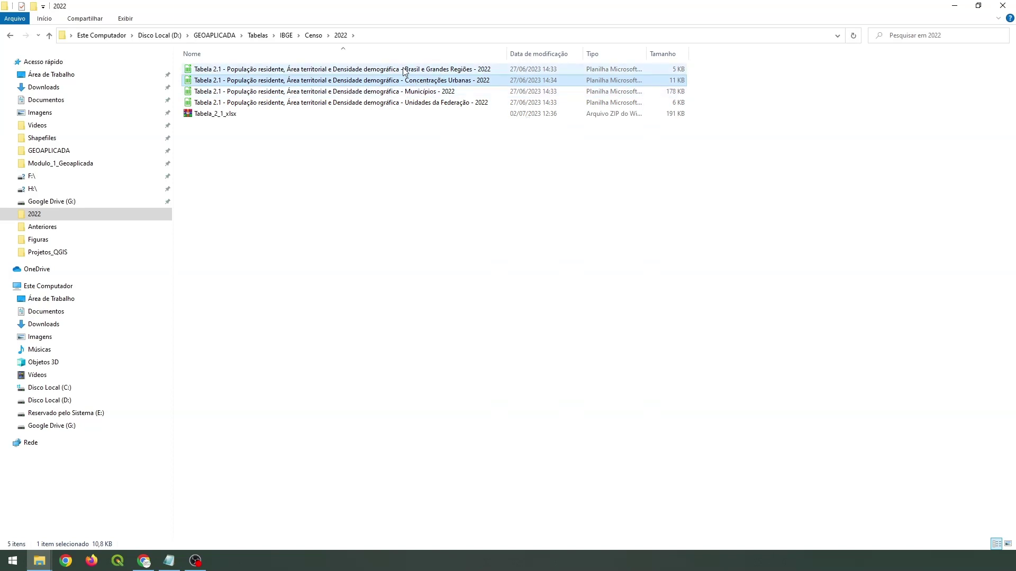
double_click(405, 70)
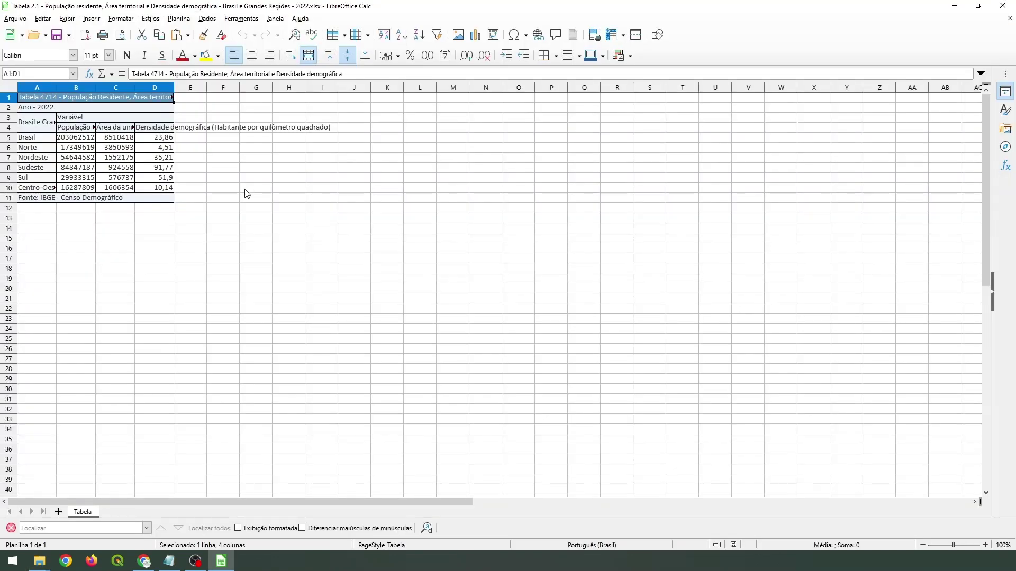
- Enlarge the sheet to 180% and fit the population, area and density columns B to D to their headings
click(227, 236)
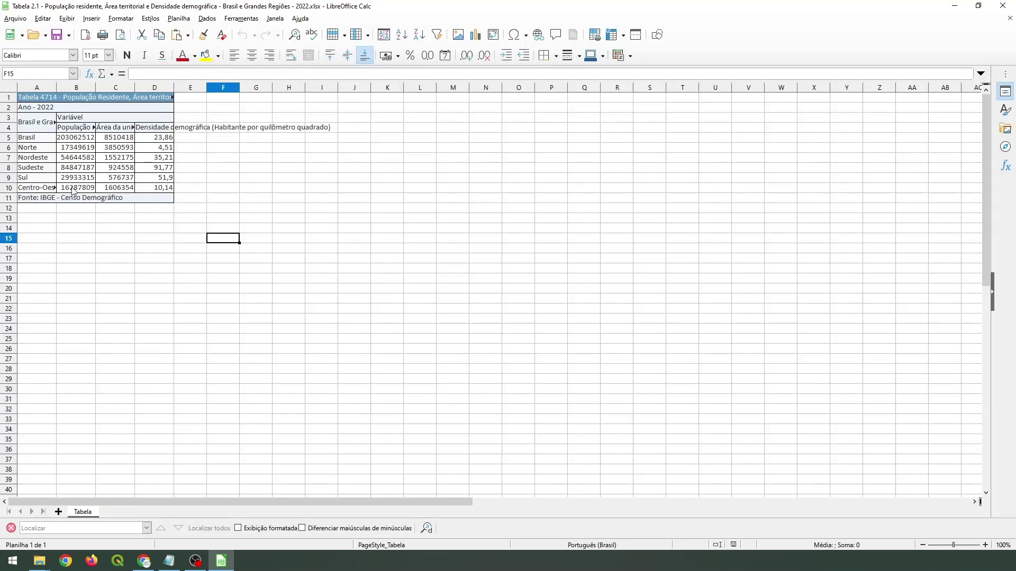
scroll(72, 191, up, 5)
click(133, 155)
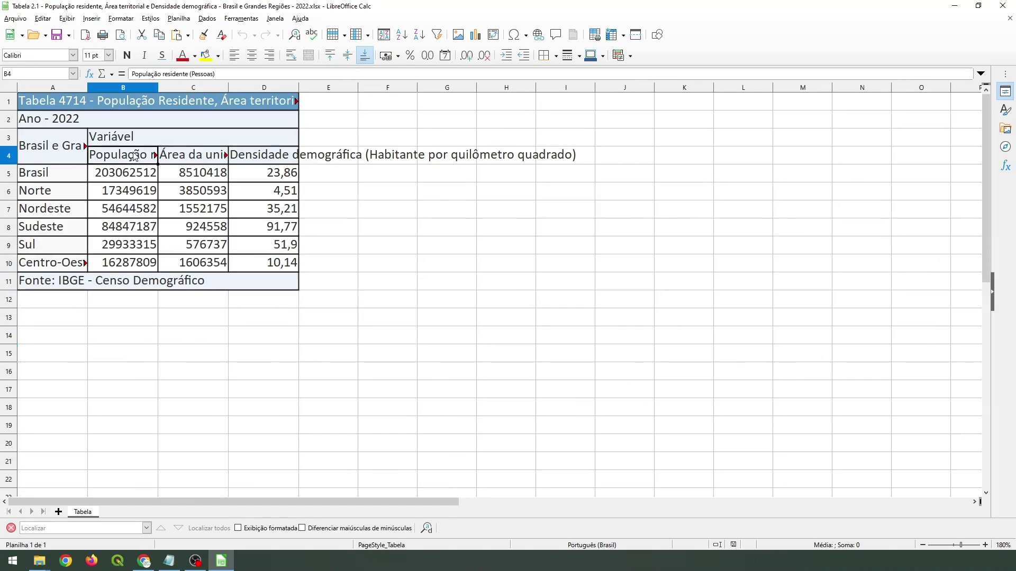
double_click(157, 87)
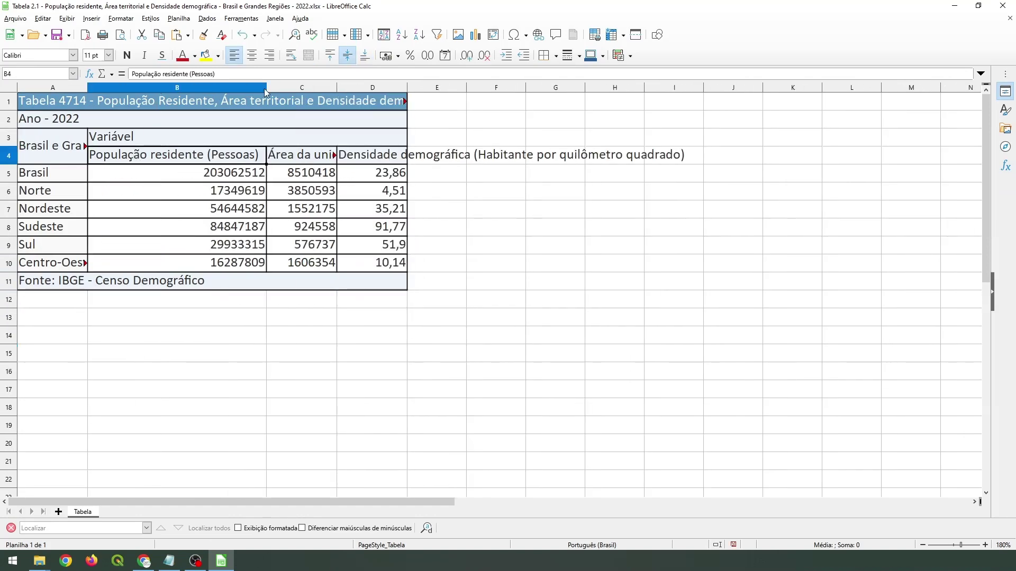
double_click(337, 88)
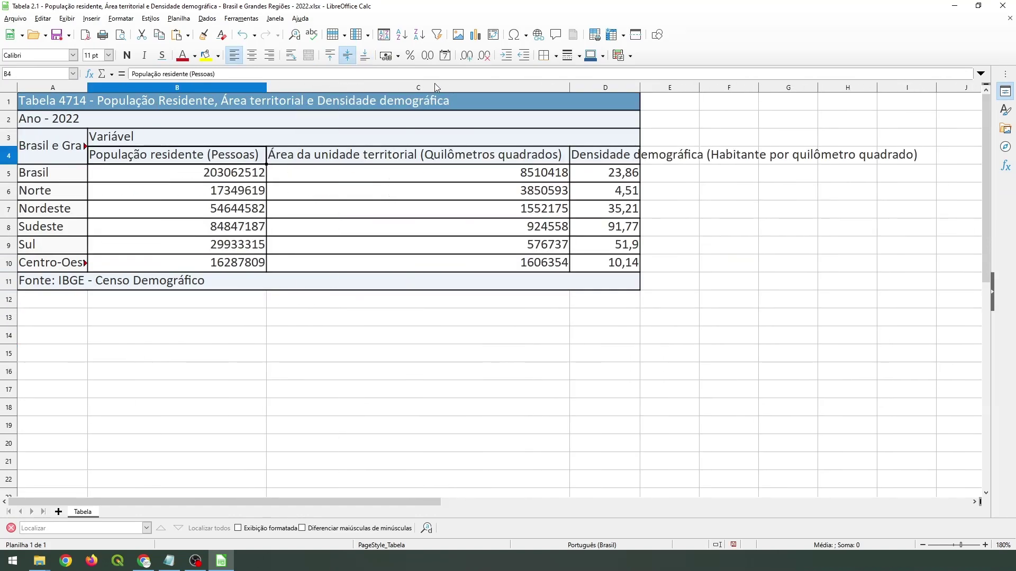
double_click(639, 90)
- Examine the region names and the values for Brasil, then close the spreadsheet without saving changes
drag(48, 265, 48, 201)
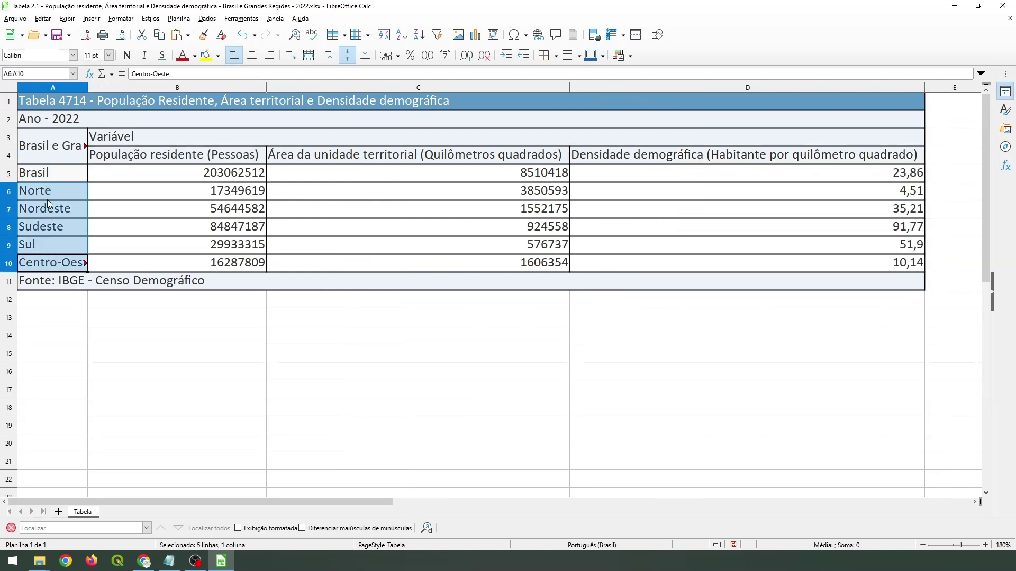
click(54, 174)
click(223, 178)
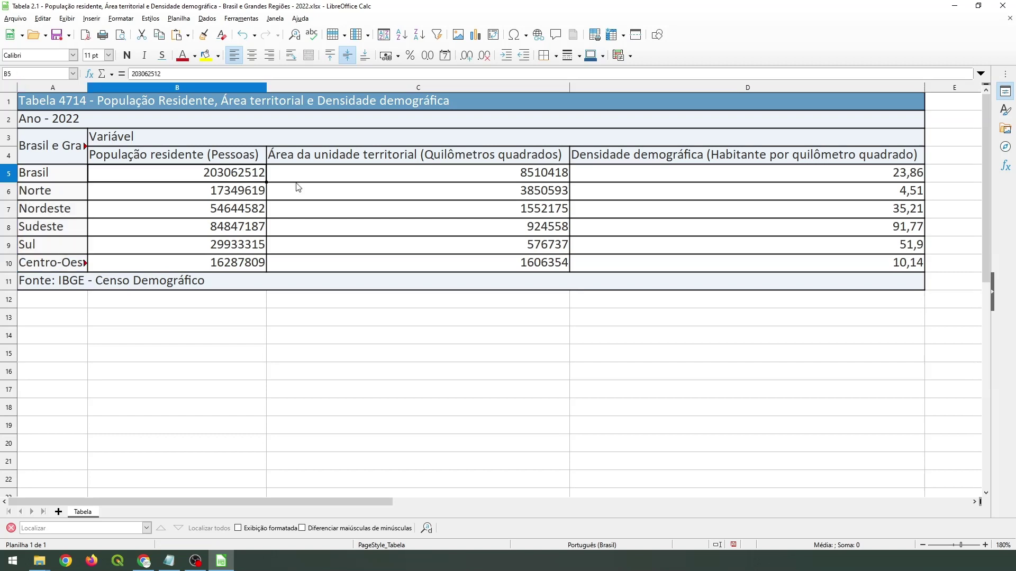
click(601, 228)
click(738, 356)
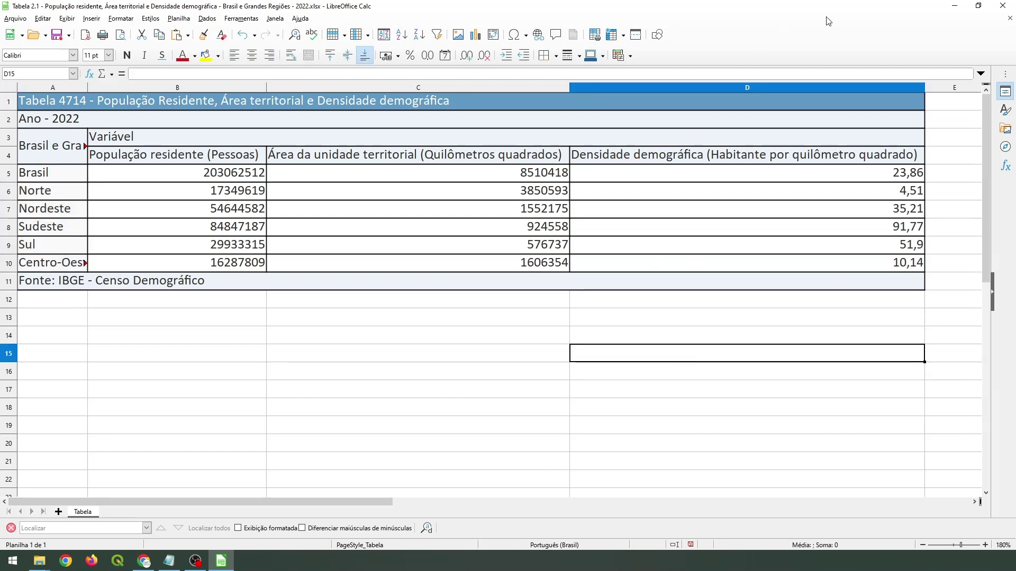
click(1004, 6)
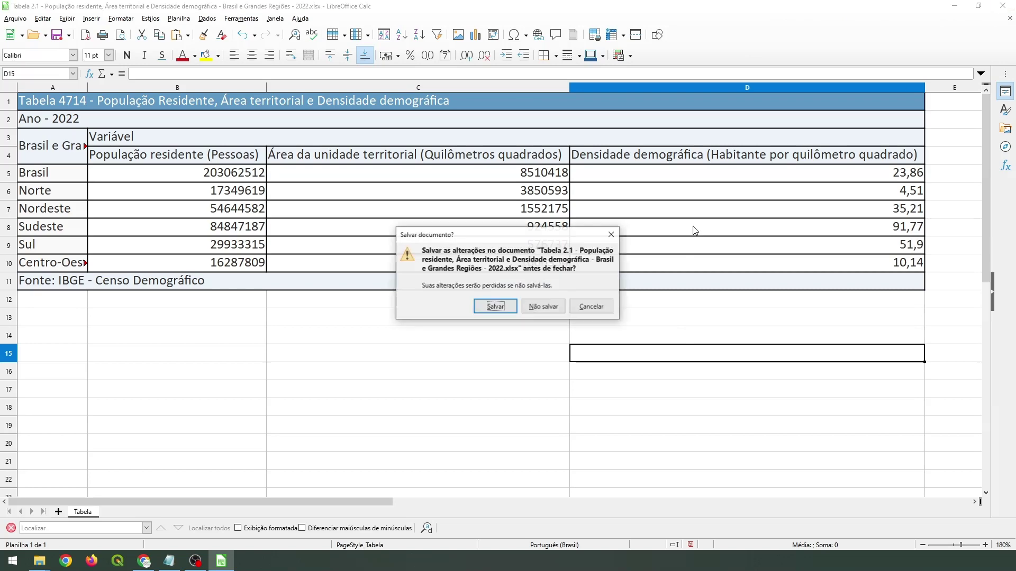
click(544, 309)
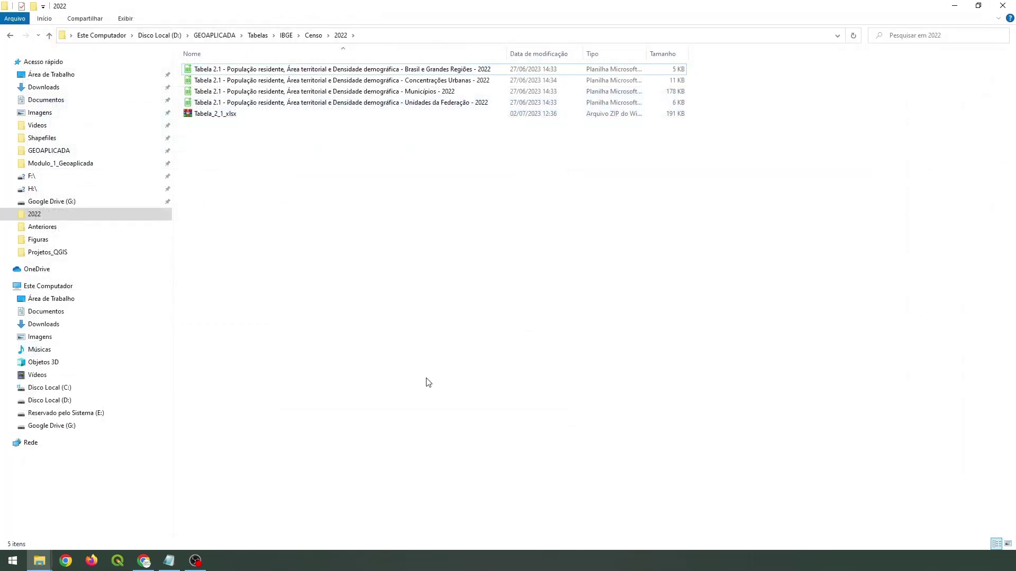
- Switch to the SIDRA site in the browser, dismiss the downloads bar and open the Primeiros Resultados page of Demográfico 2022
click(145, 559)
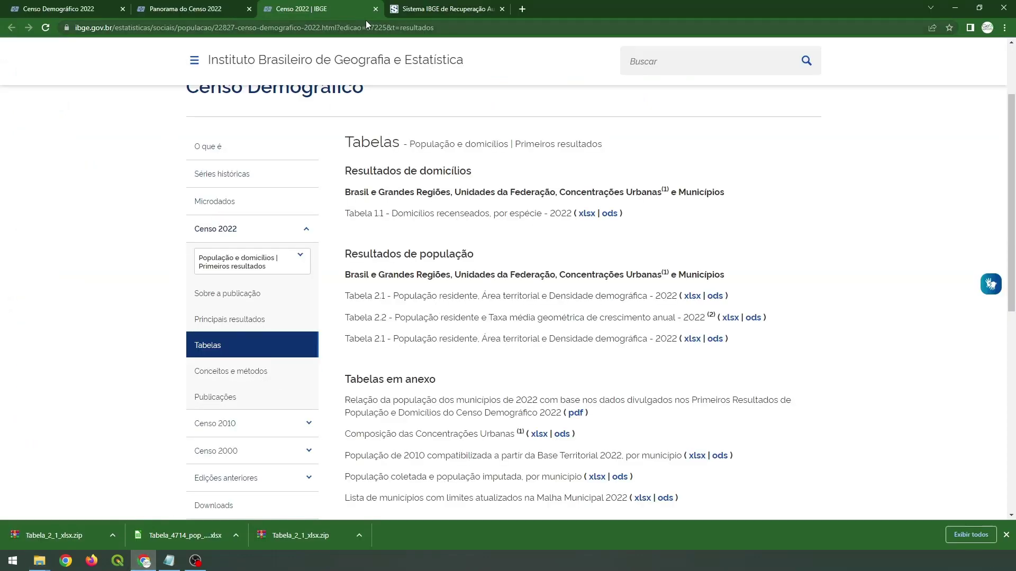
click(455, 10)
scroll(429, 180, up, 4)
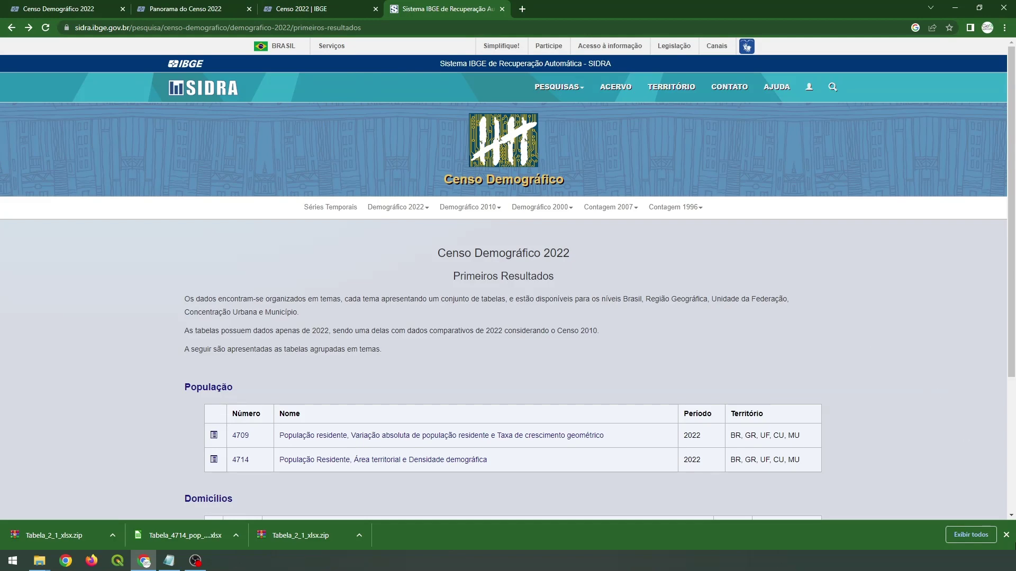
click(1005, 535)
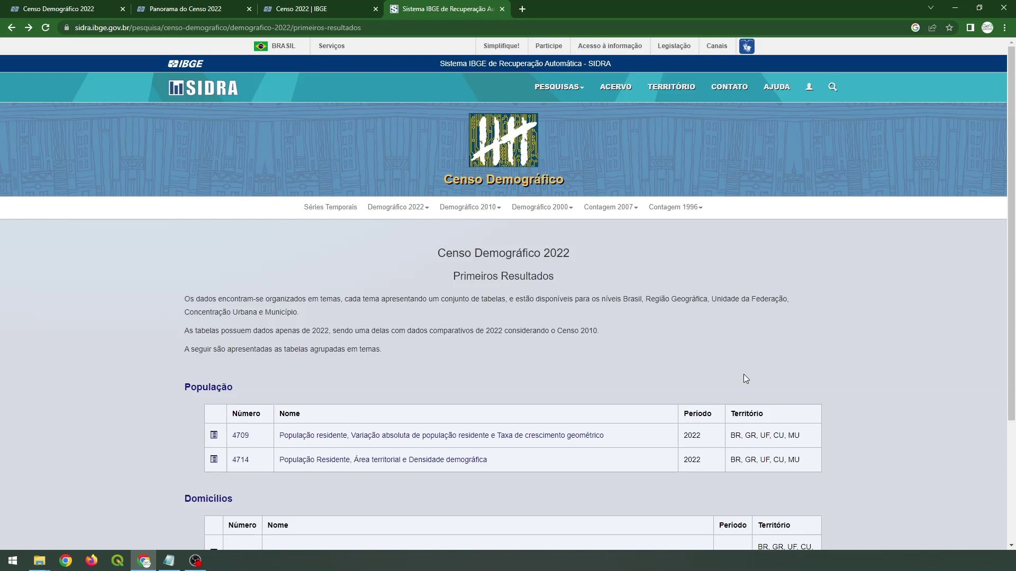
click(394, 207)
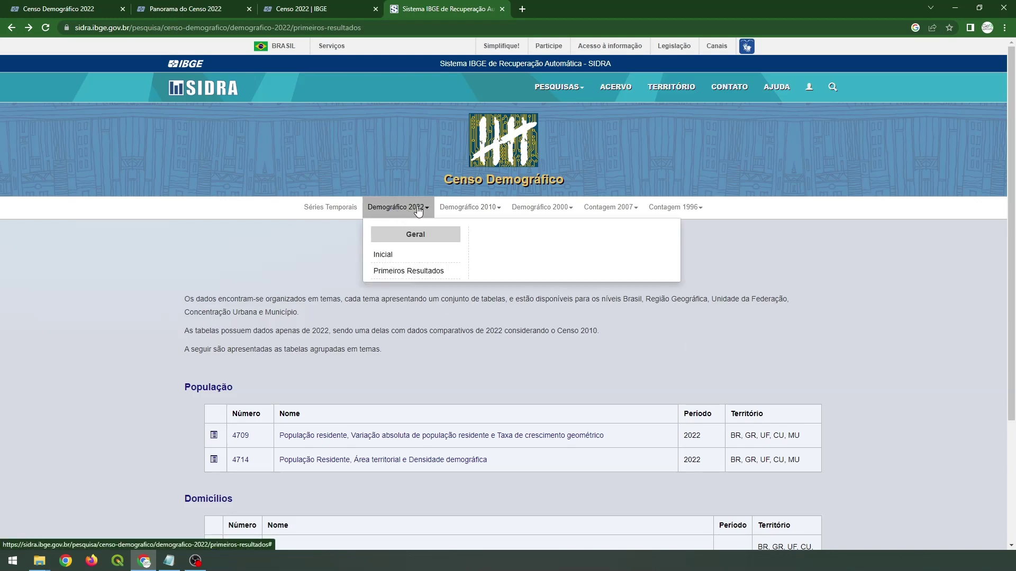
click(407, 272)
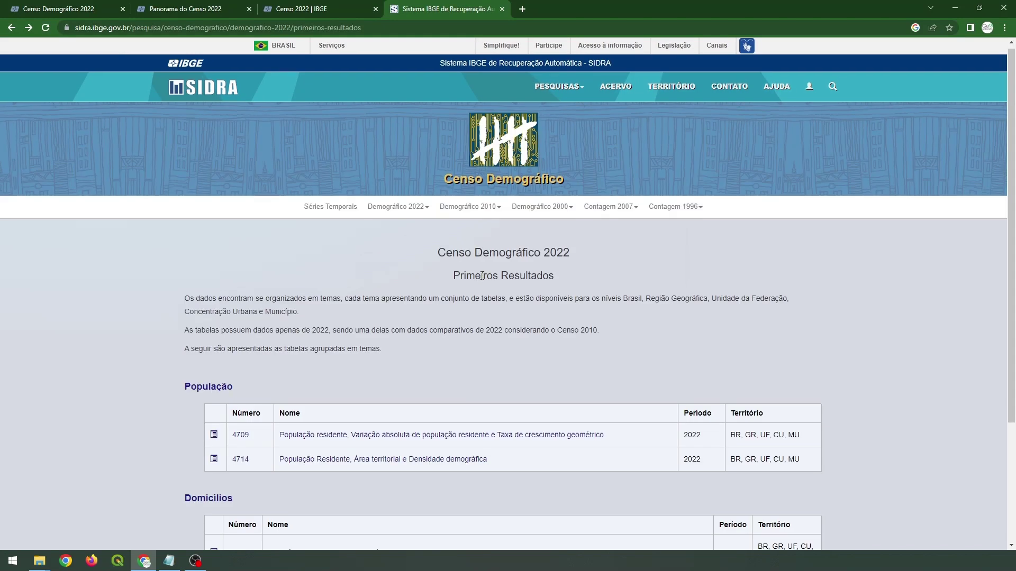
- Review the listed tables and their territorial levels, and open table 4714 from the População section
scroll(189, 335, down, 3)
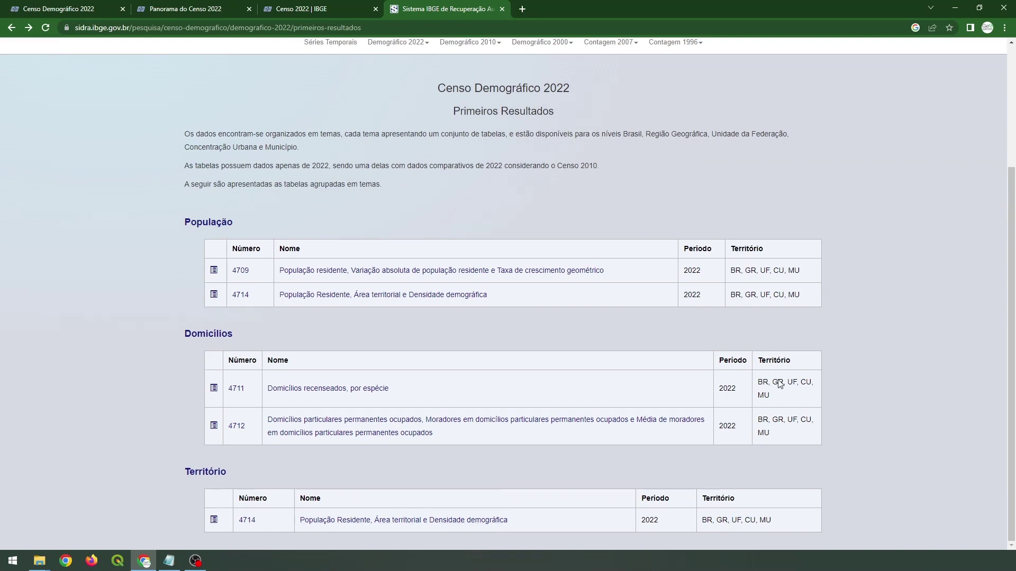
drag(780, 384, 733, 458)
click(733, 458)
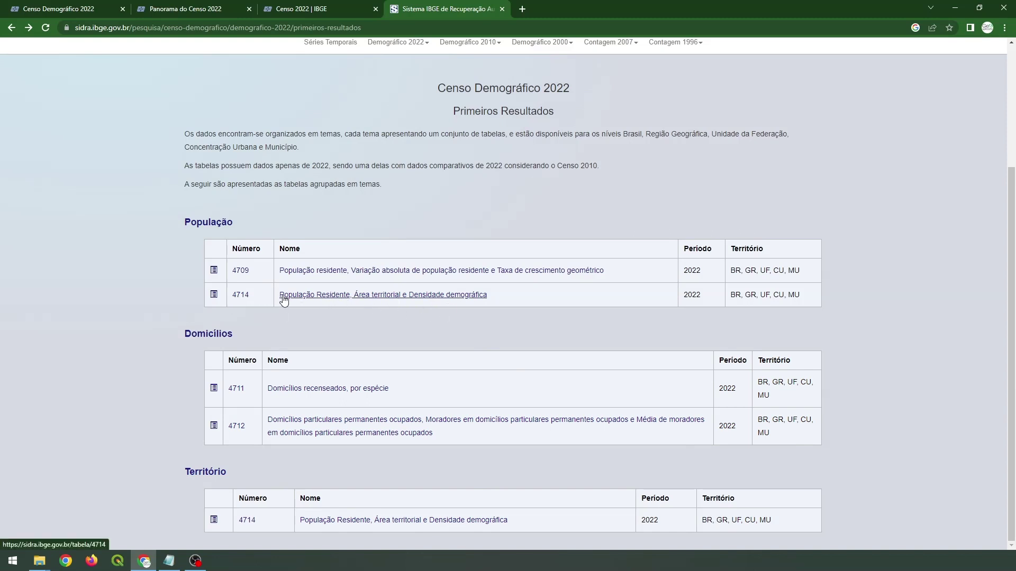
click(238, 295)
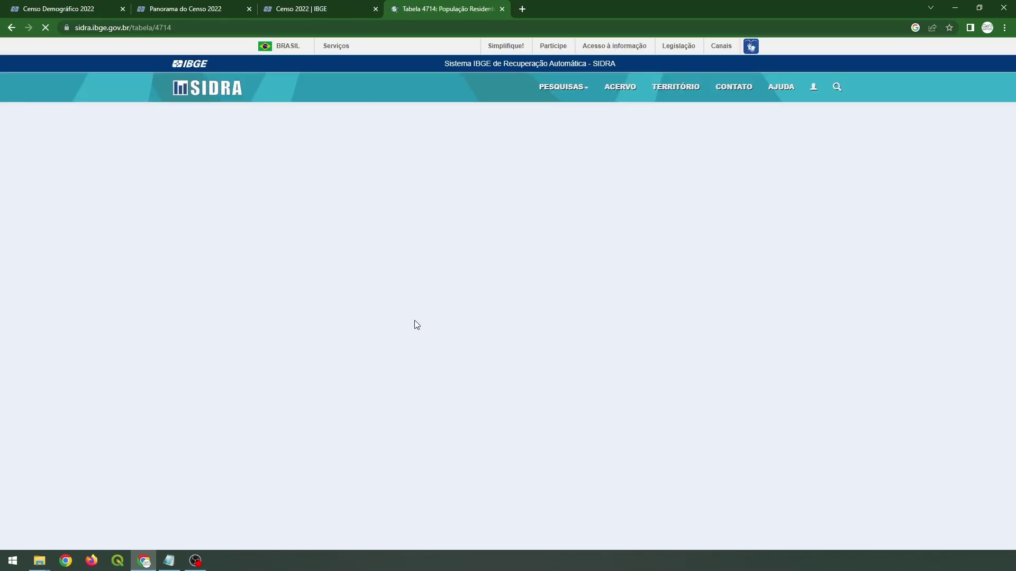
- Check the Panorama downloads page, return to table 4714 on SIDRA and look over its layout
click(195, 13)
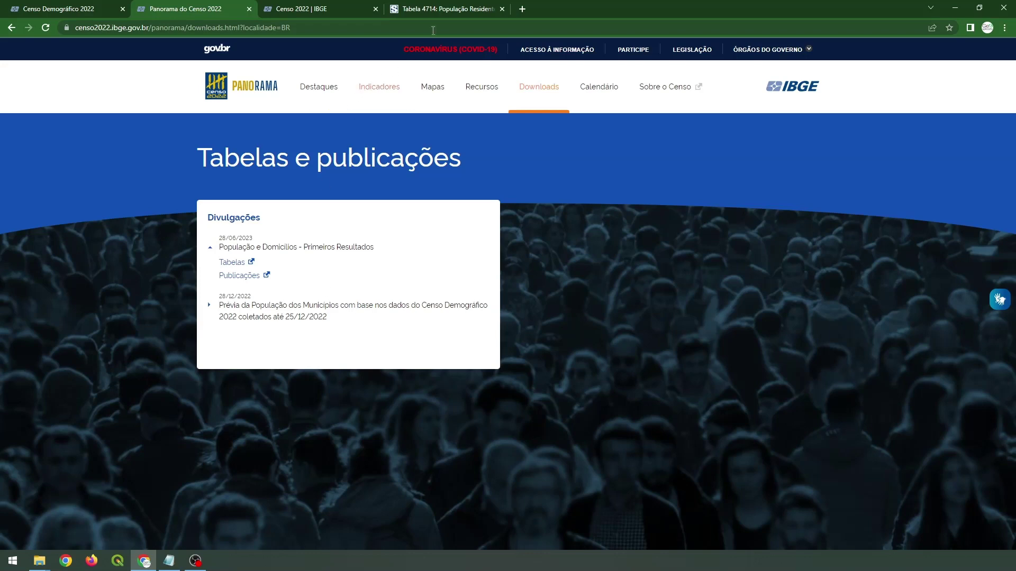
key(ctrl+4)
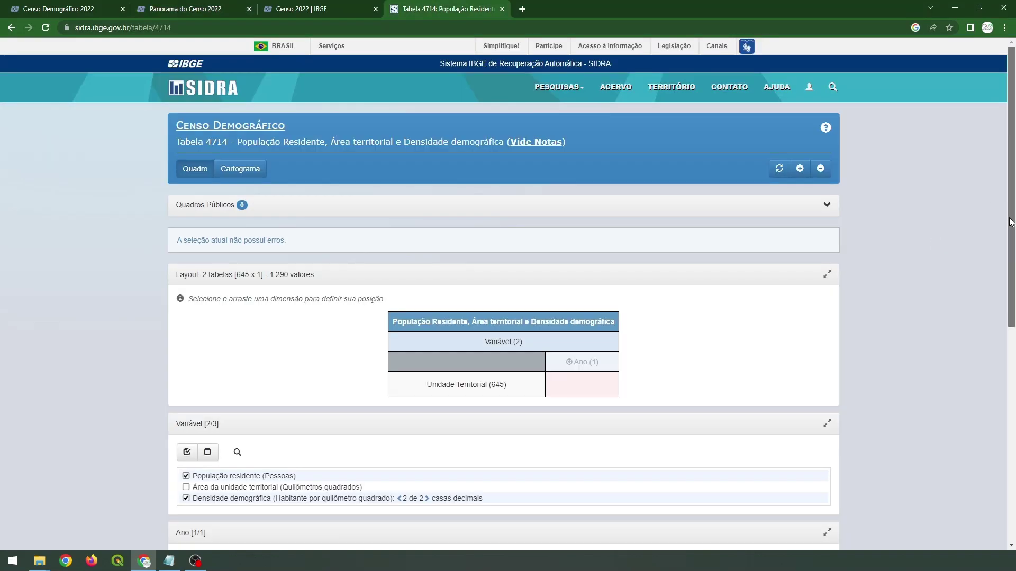
scroll(649, 360, down, 5)
scroll(649, 360, up, 5)
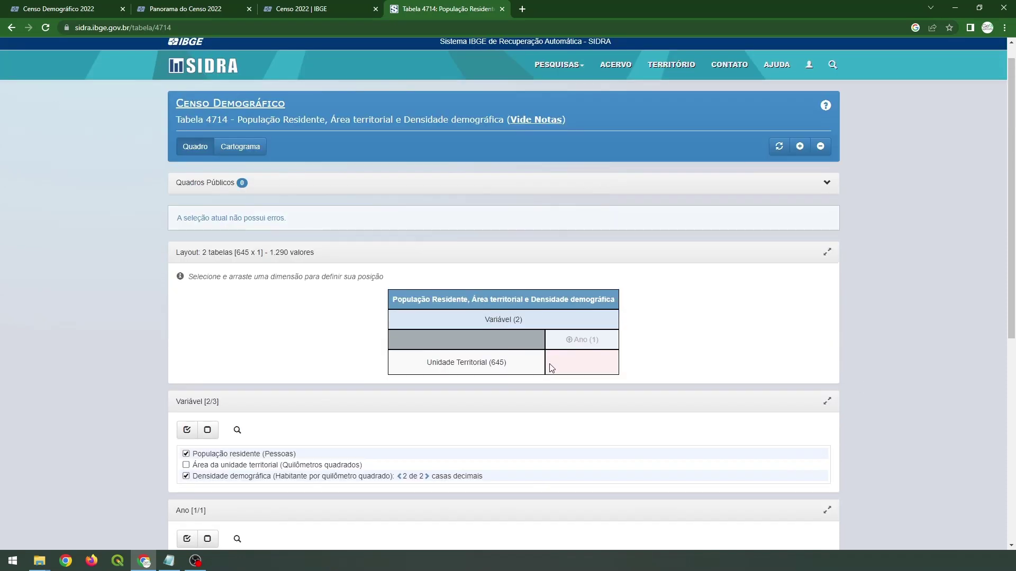
- Try toggling the density and territorial area variables, keeping only População residente and Densidade demográfica selected
scroll(209, 405, down, 1)
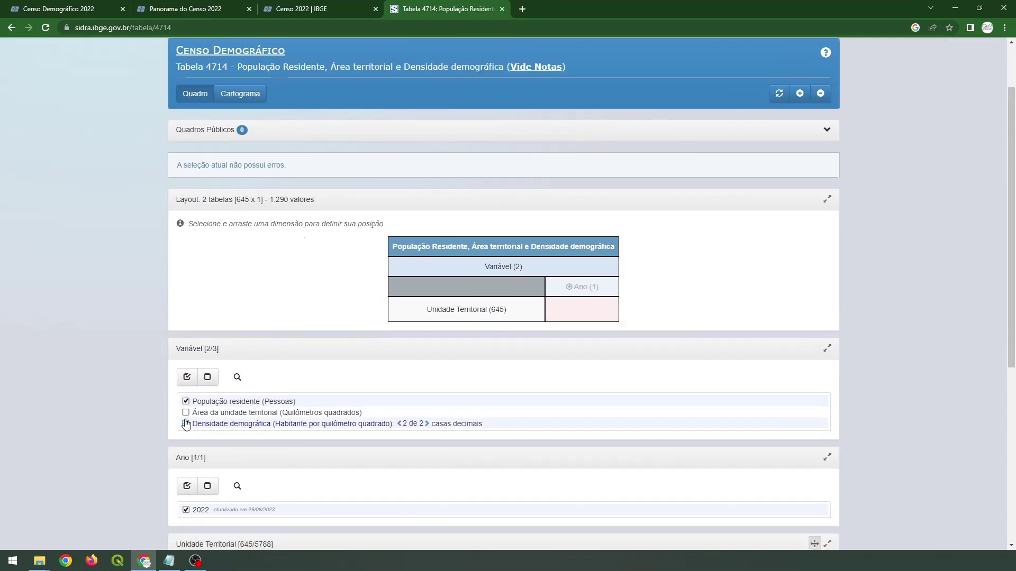
click(186, 424)
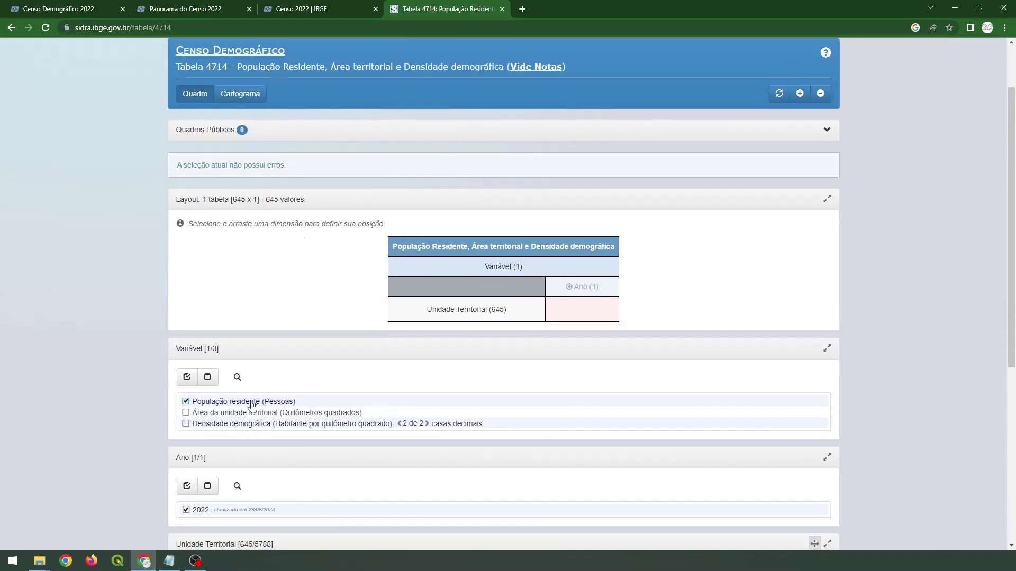
click(186, 425)
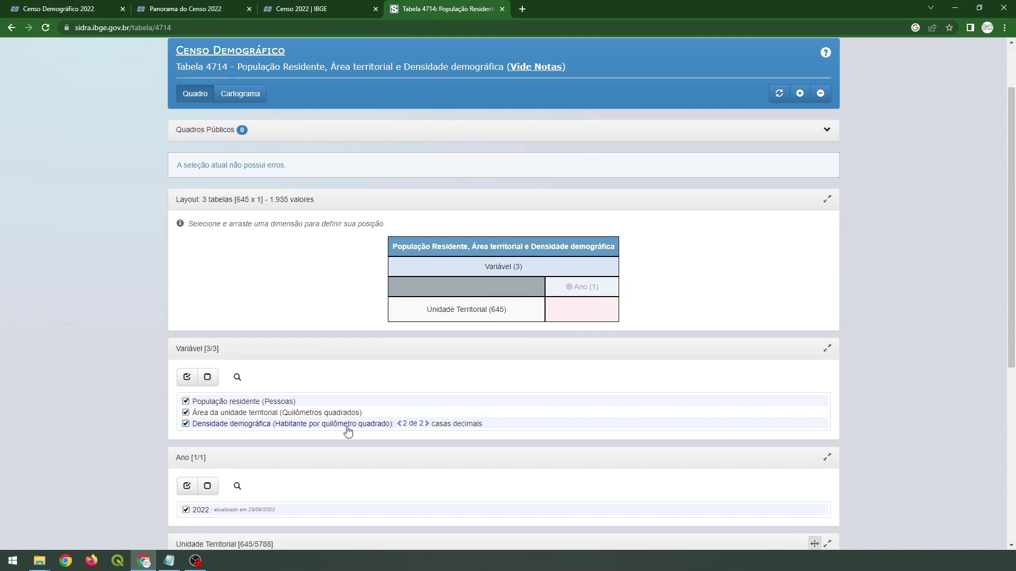
scroll(318, 397, down, 3)
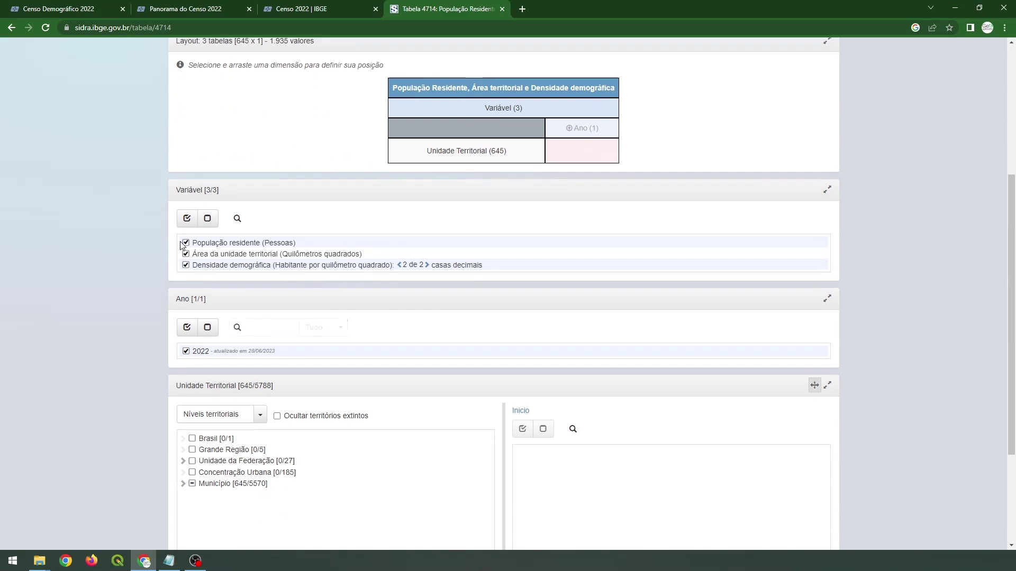
click(186, 254)
scroll(165, 358, down, 1)
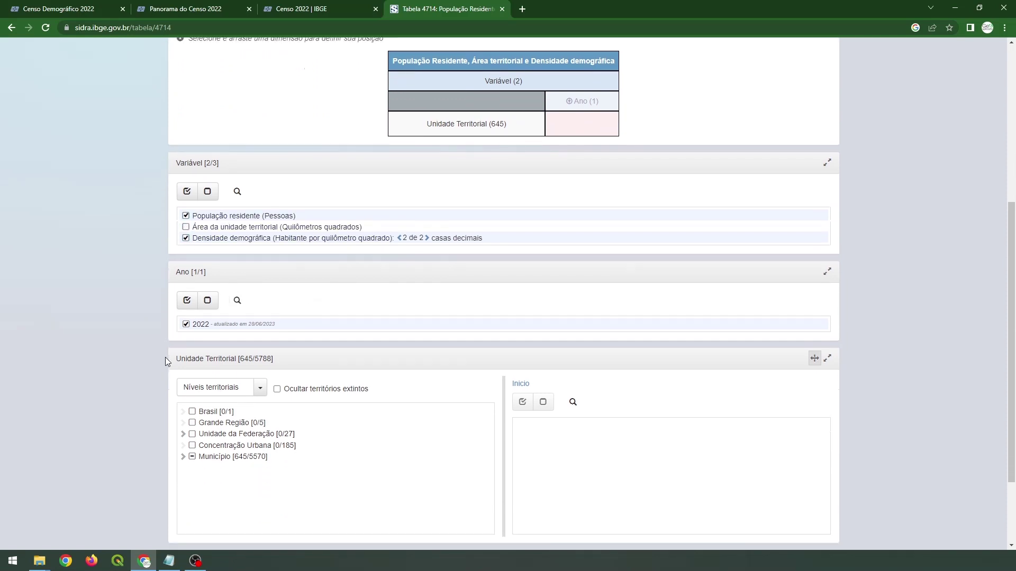
- Expand the Município territorial level in Unidade Territorial to show its groupings
scroll(165, 357, down, 3)
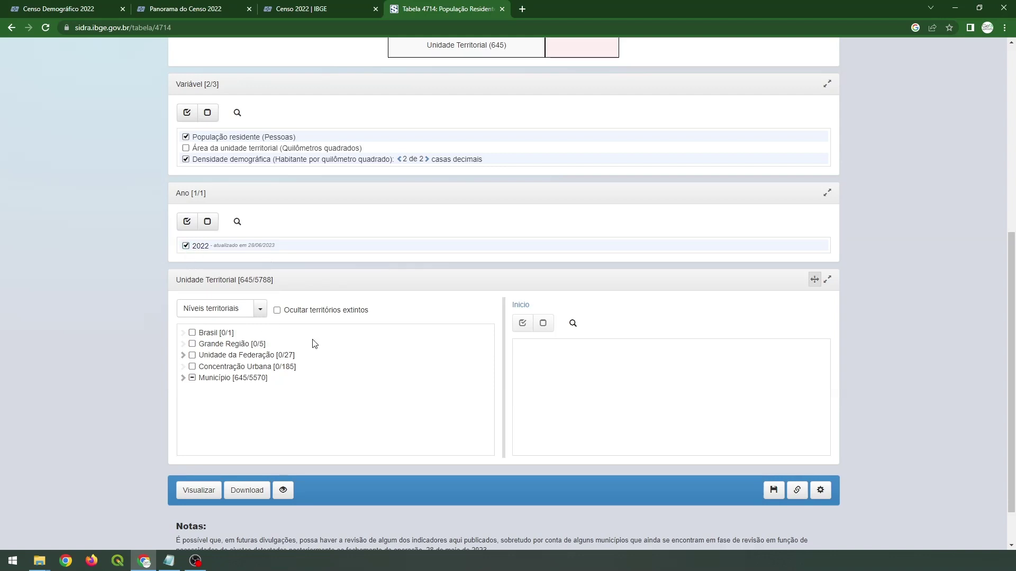
click(182, 379)
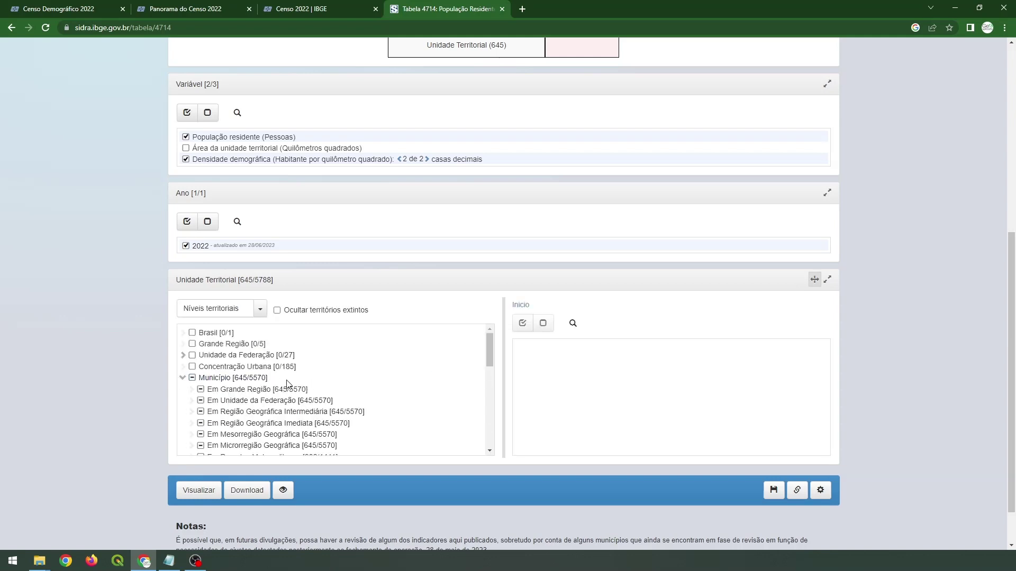
scroll(260, 382, down, 1)
scroll(257, 379, up, 1)
click(183, 377)
click(182, 378)
scroll(227, 387, down, 1)
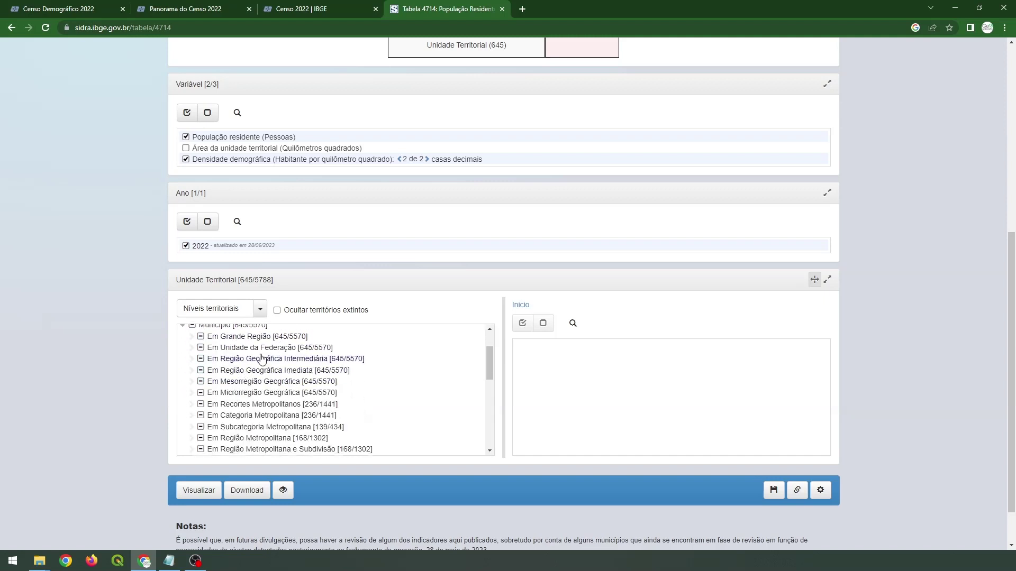
- Clear the preselected municipalities, list them by Unidade da Federação and select only those of 52. Goiás
click(201, 349)
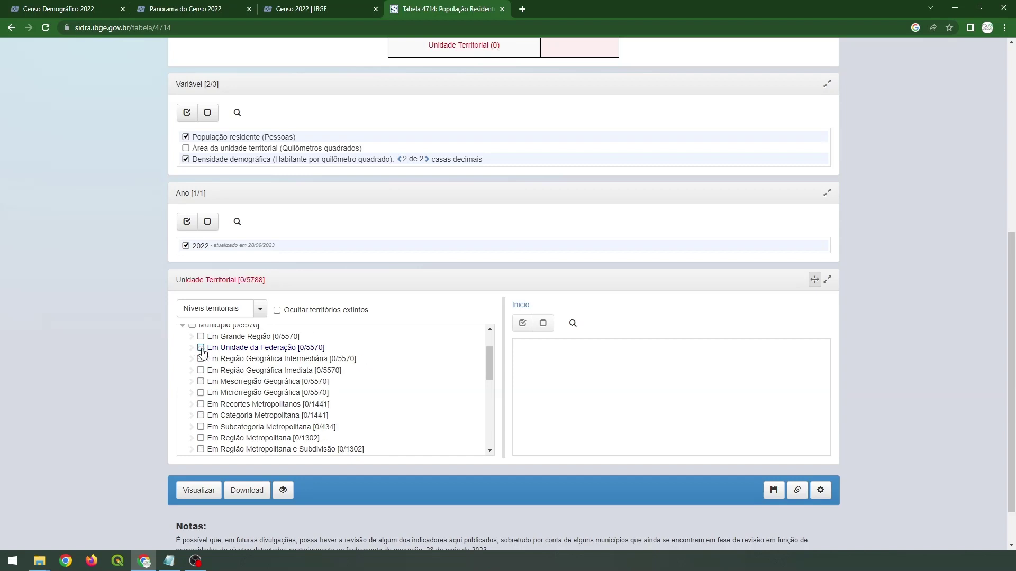
click(226, 349)
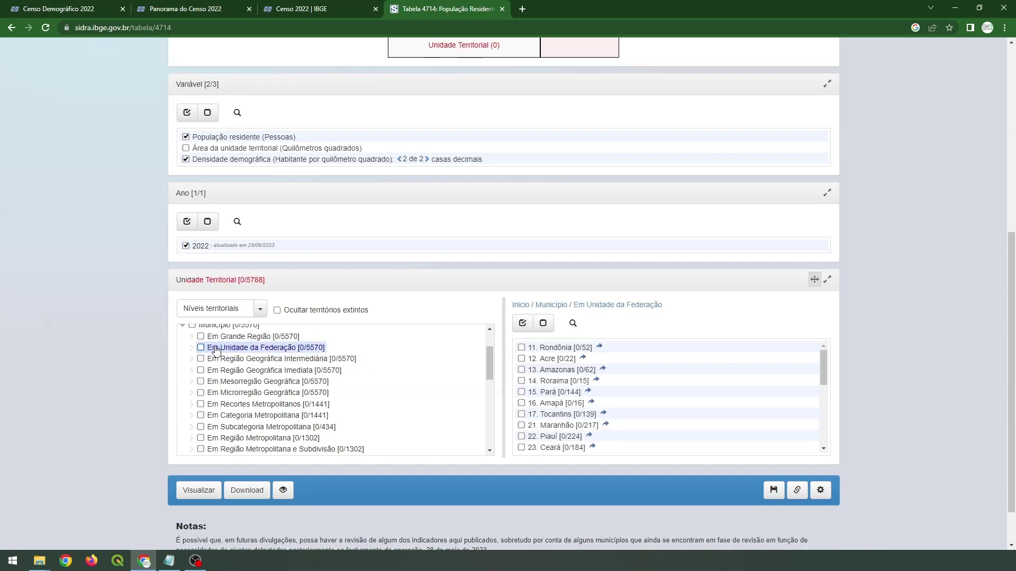
click(201, 348)
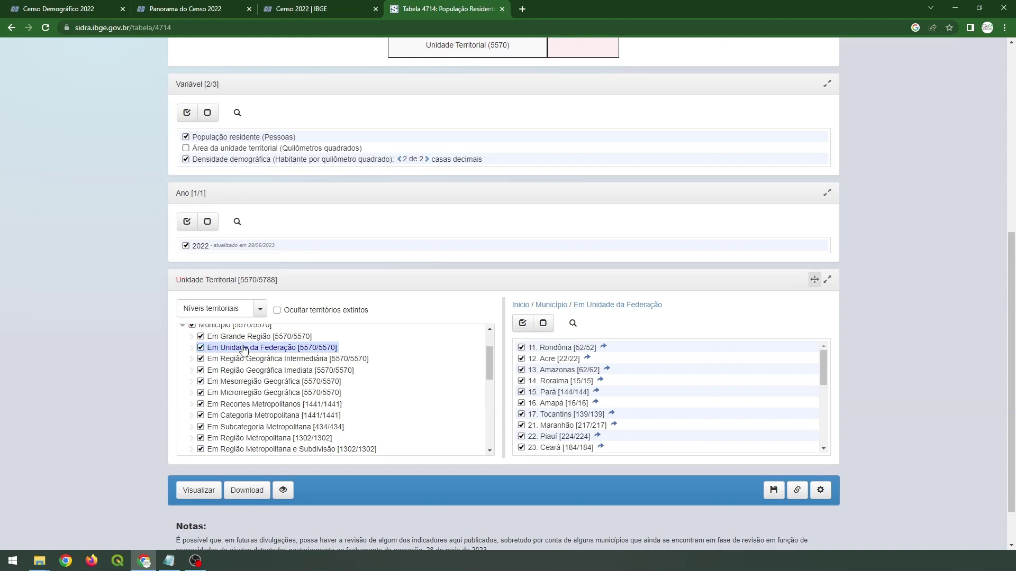
click(543, 326)
scroll(555, 389, down, 2)
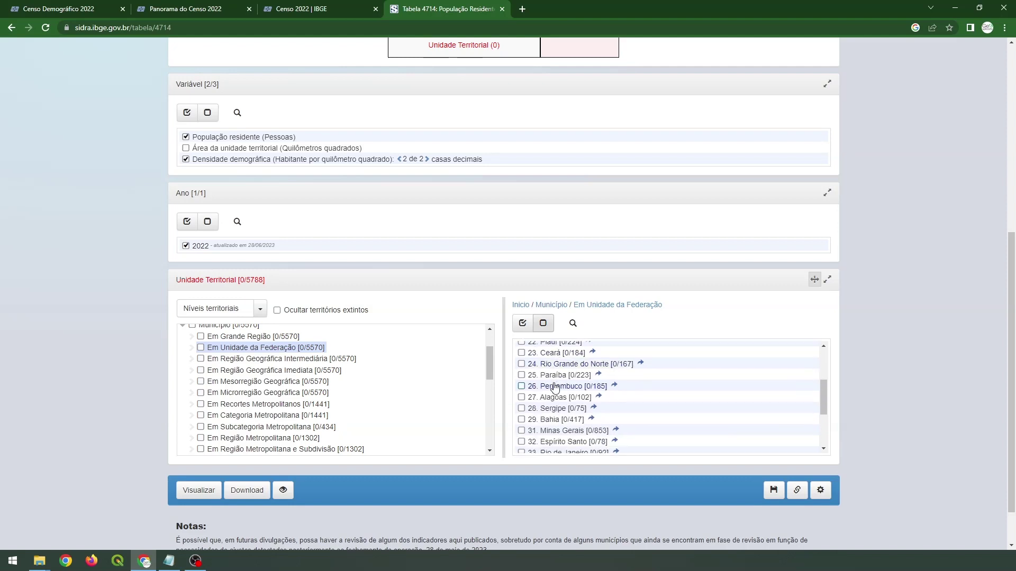
scroll(554, 389, down, 3)
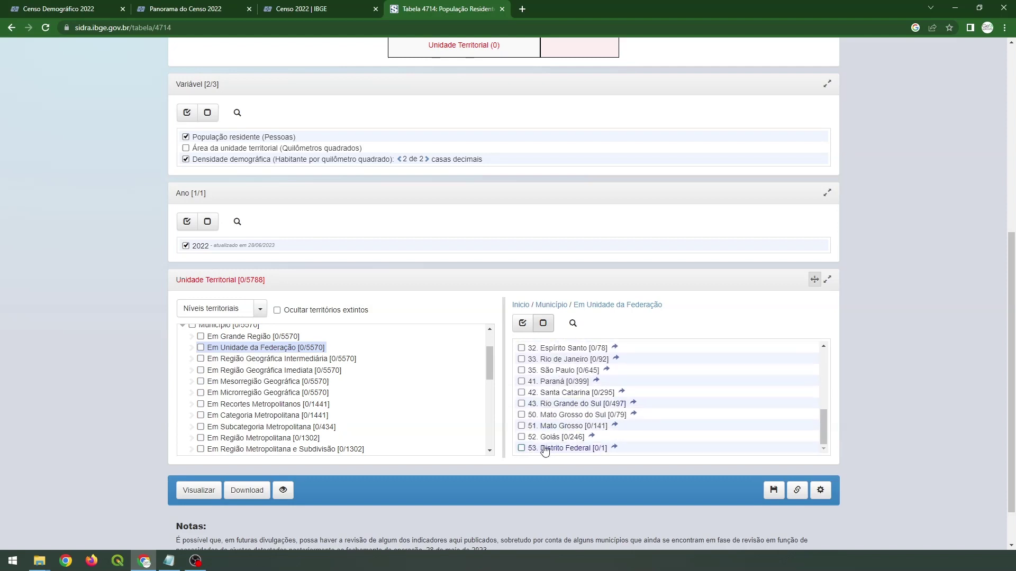
click(521, 437)
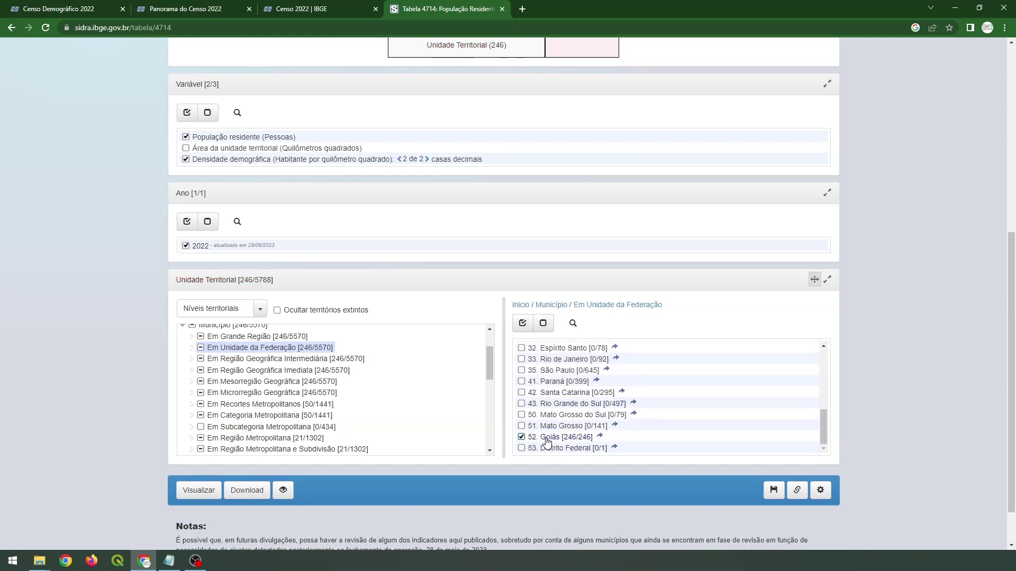
- Review the territorial levels and the groupings available under Município
scroll(267, 374, up, 1)
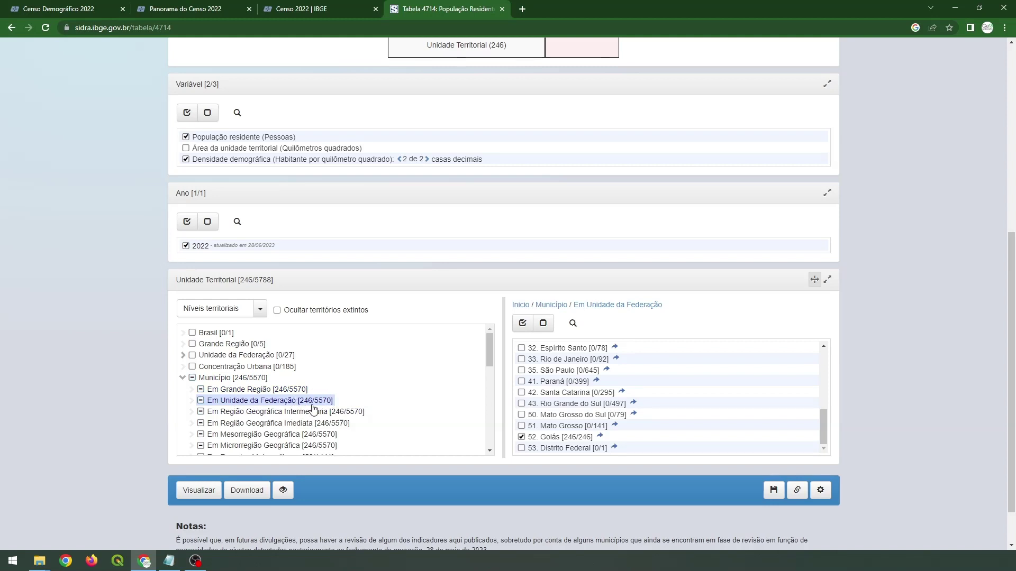
scroll(582, 424, down, 1)
scroll(582, 423, down, 1)
scroll(262, 365, up, 1)
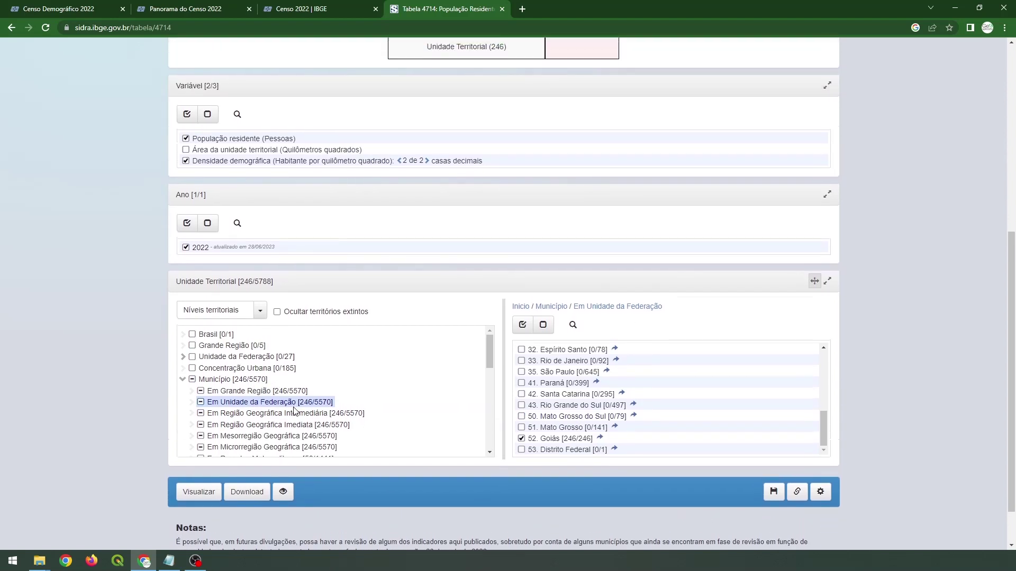
scroll(292, 419, down, 1)
scroll(292, 420, down, 4)
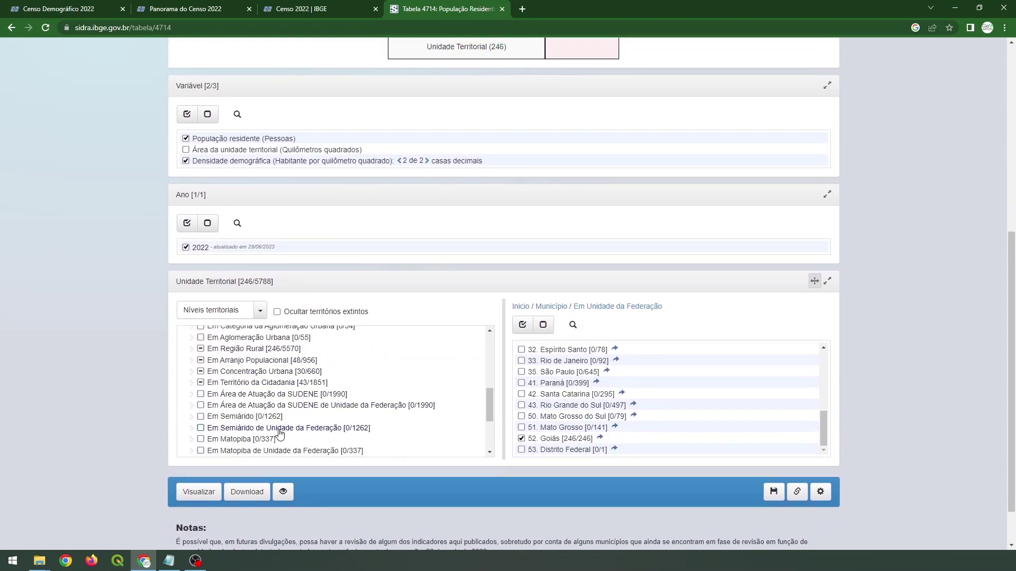
scroll(282, 423, up, 2)
scroll(282, 423, up, 3)
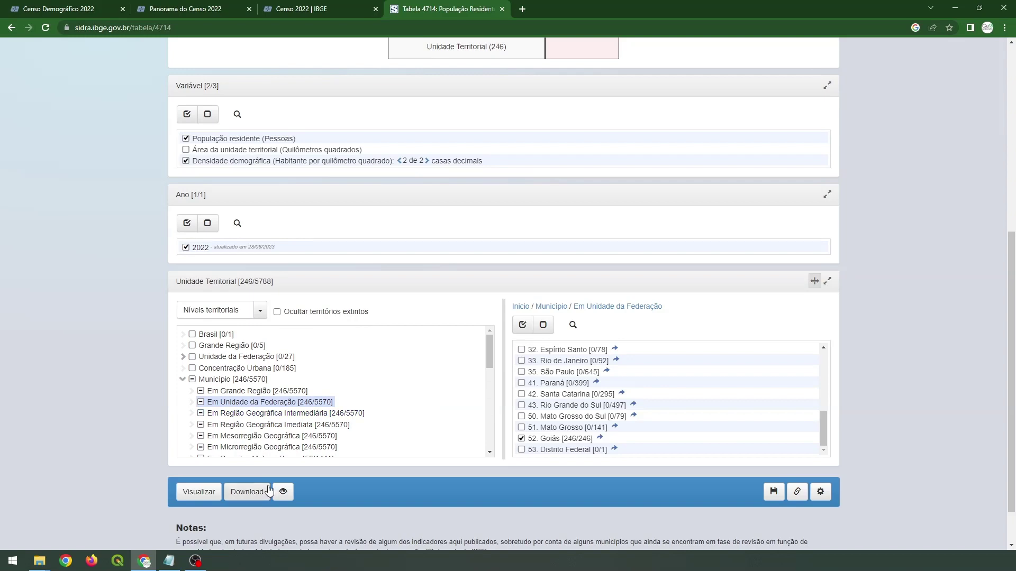
- Preview the resulting table of Goiás municipalities and return to the selection page
click(207, 493)
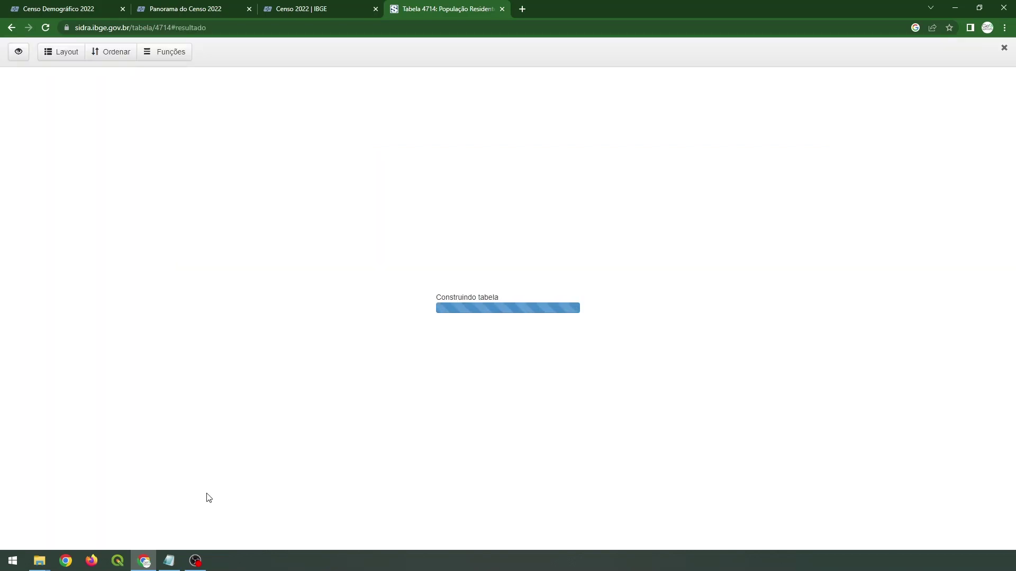
scroll(272, 303, down, 7)
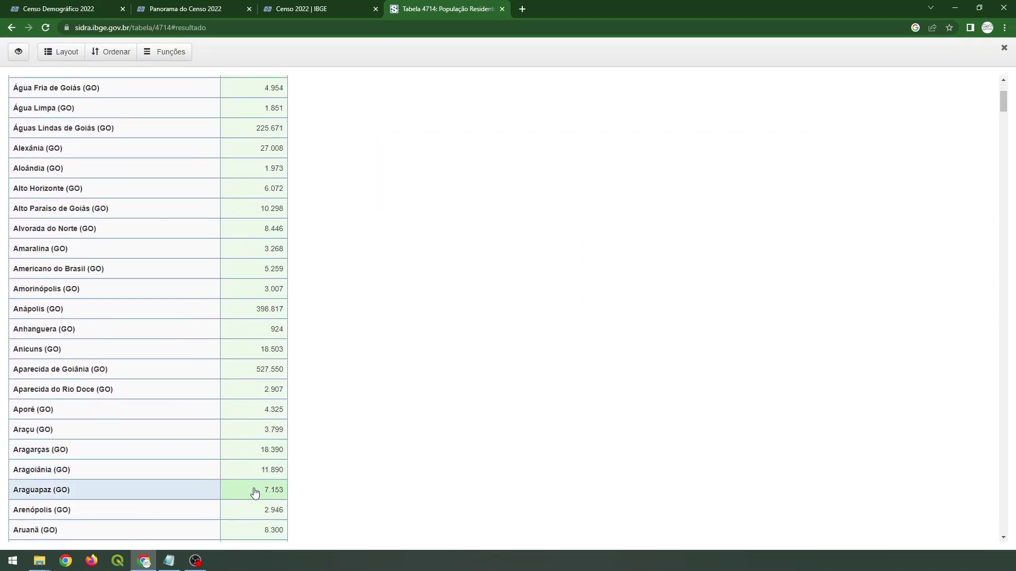
scroll(254, 483, up, 7)
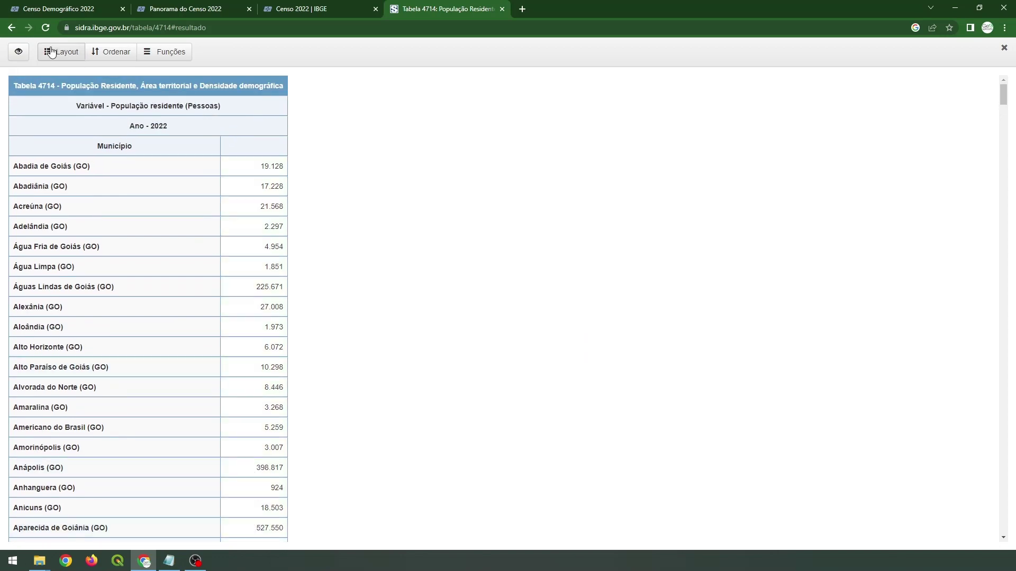
click(11, 28)
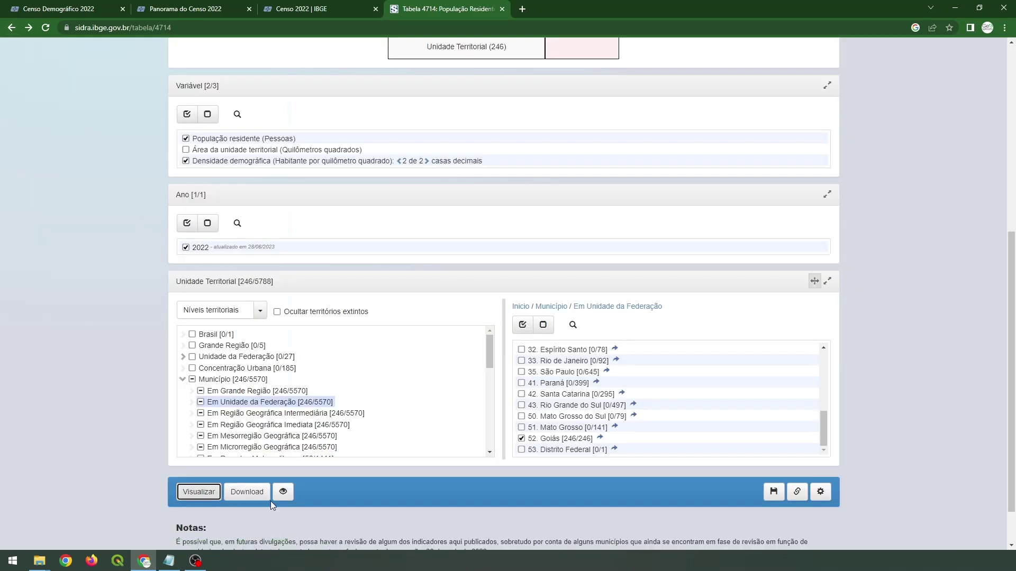
- Open the download options for the selection and name the file Tabela_4714_pop_2022_Goias
click(258, 493)
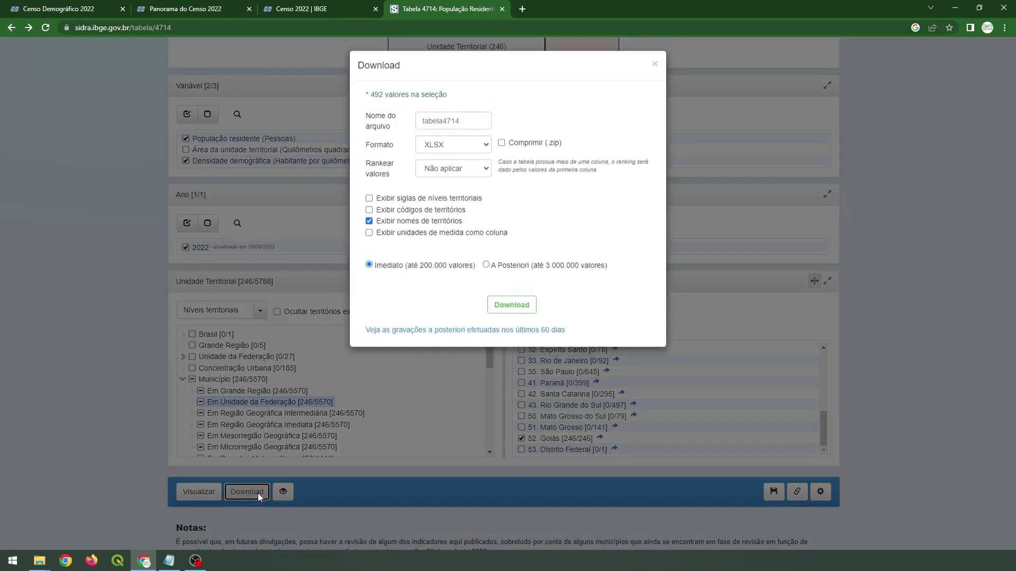
click(429, 119)
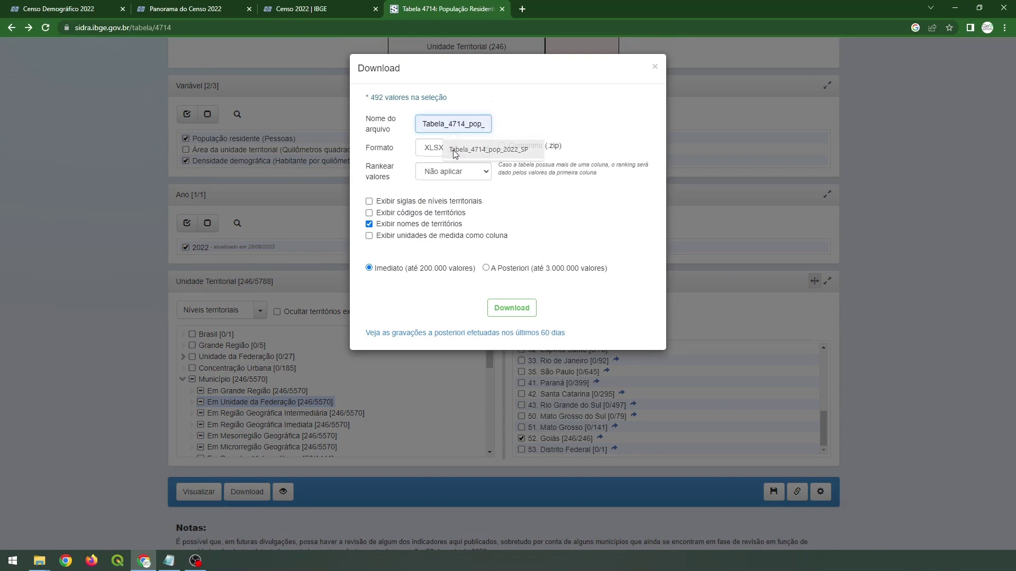
click(454, 151)
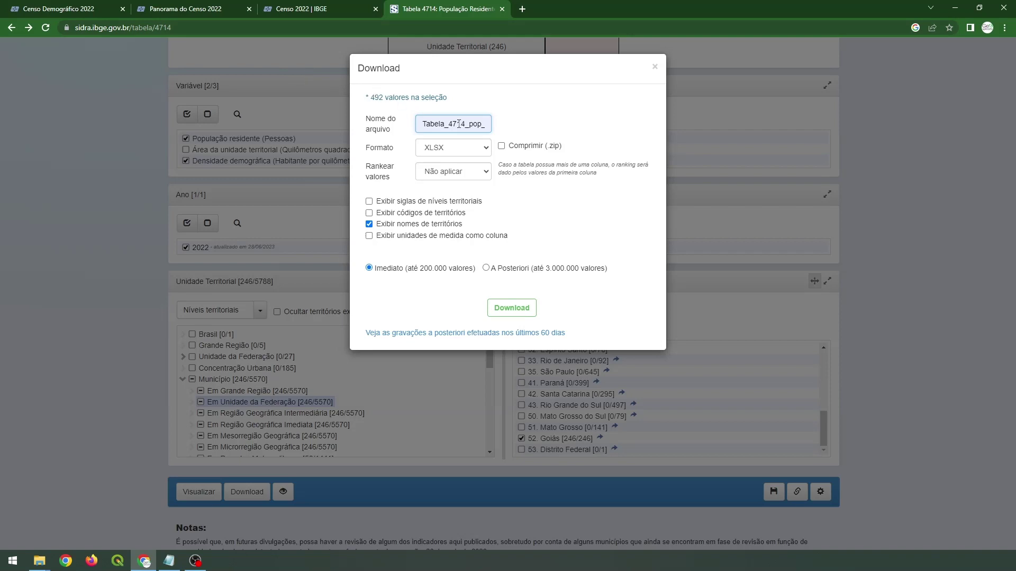
drag(485, 125, 542, 136)
drag(477, 126, 503, 132)
text(Goi)
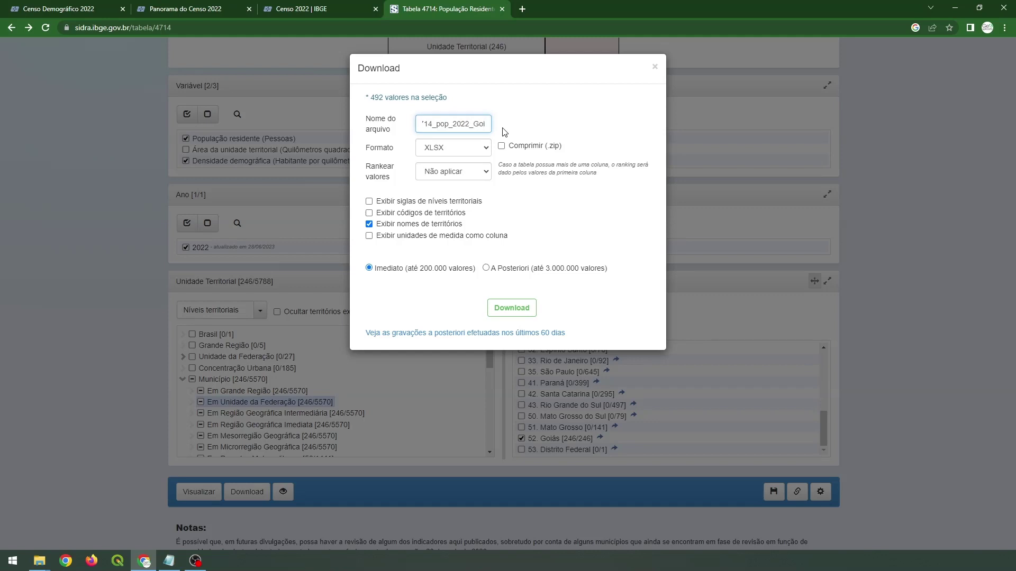
text(ias)
key(BackSpace)
- Keep the XLSX format, include the territory codes and start the download in Imediato mode
click(473, 154)
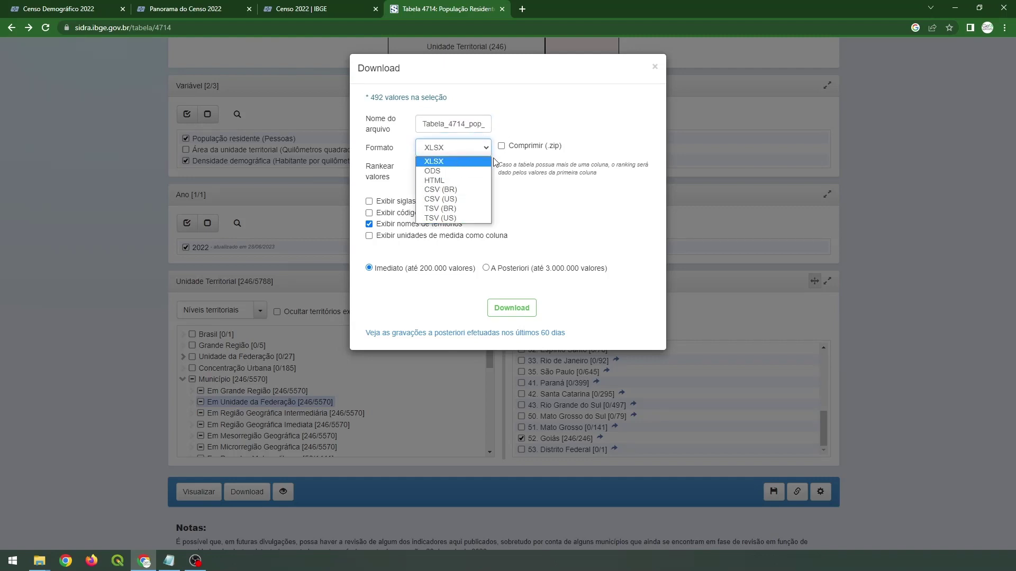
click(522, 205)
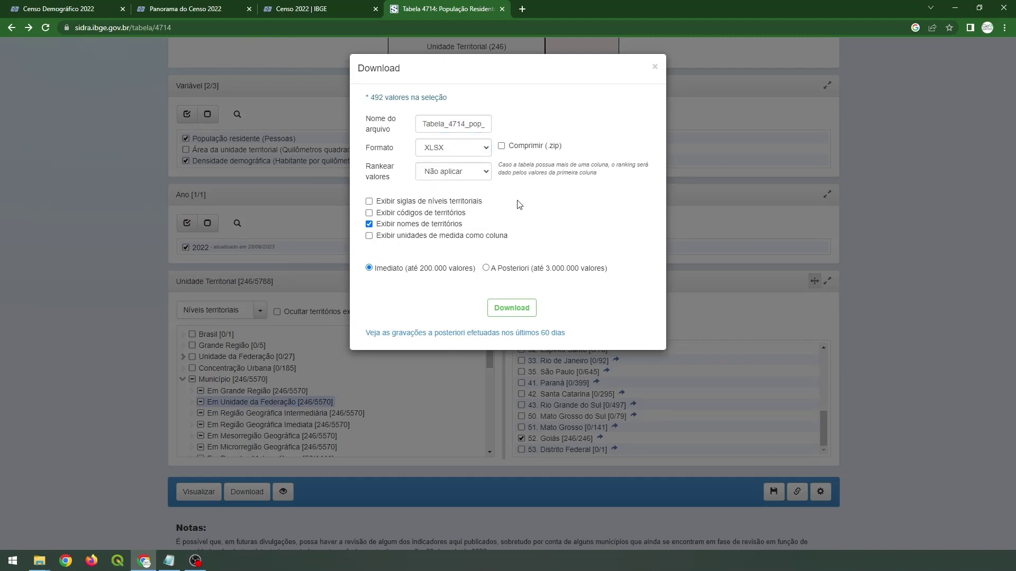
click(369, 213)
click(504, 312)
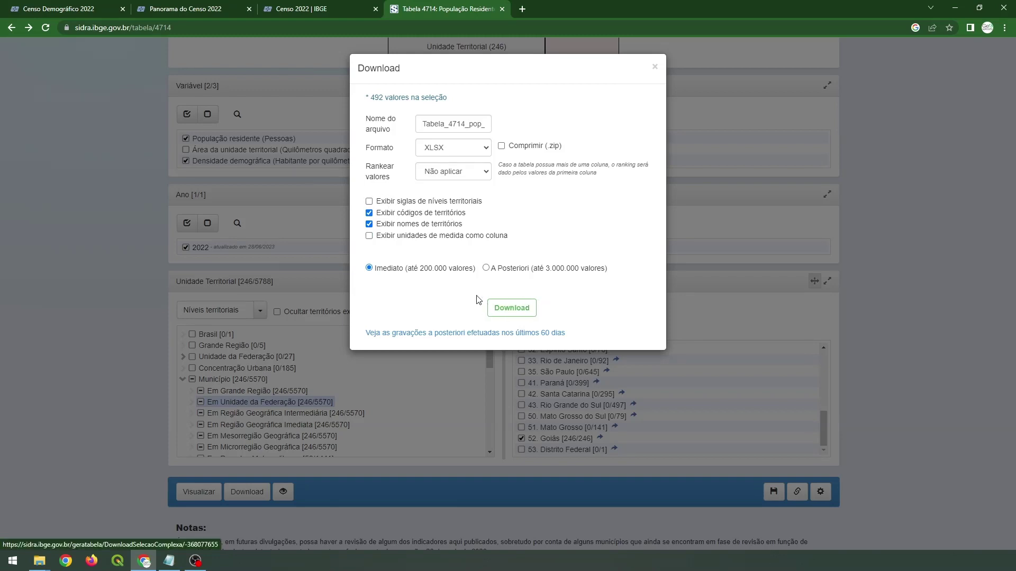
click(511, 270)
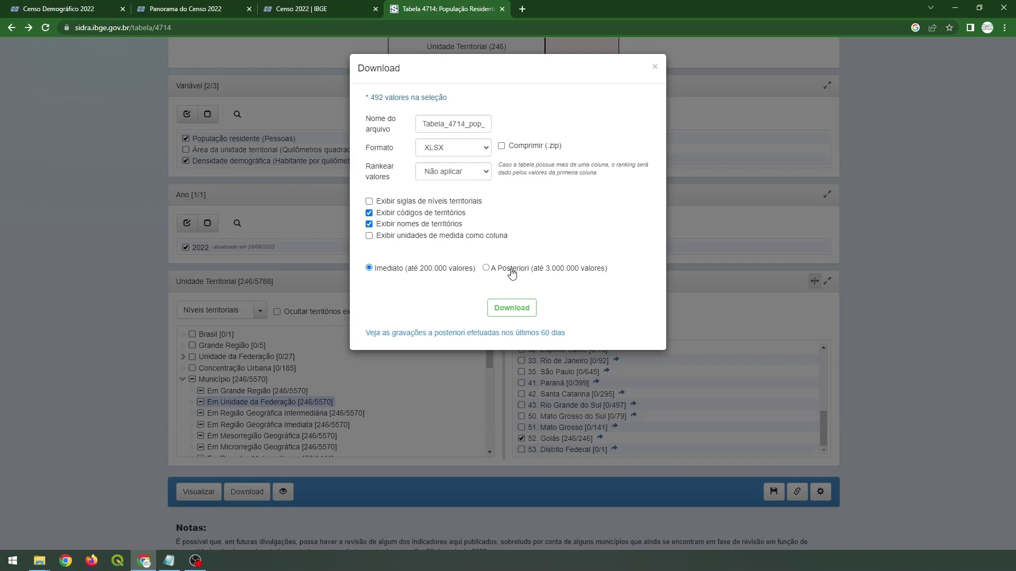
click(378, 272)
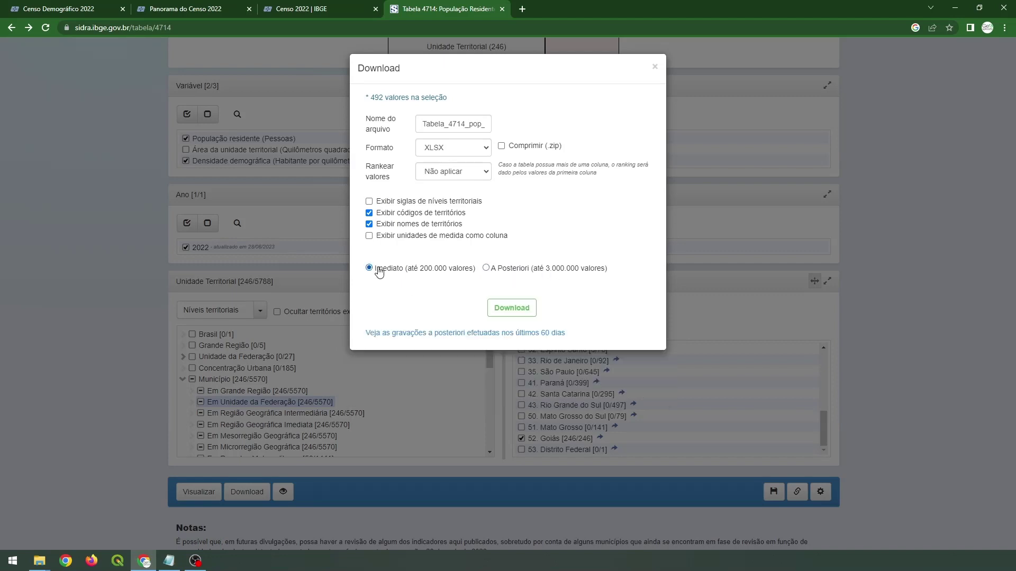
click(505, 311)
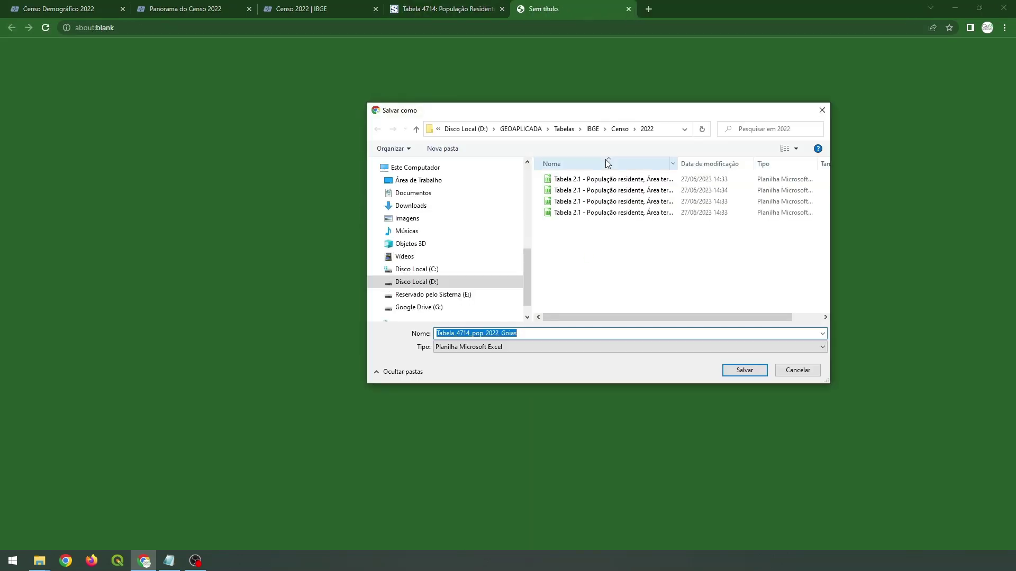
- Save Tabela_4714_pop_2022_Goias in the 2022 folder under GEOAPLICADA, Tabelas, IBGE, Censo
click(617, 130)
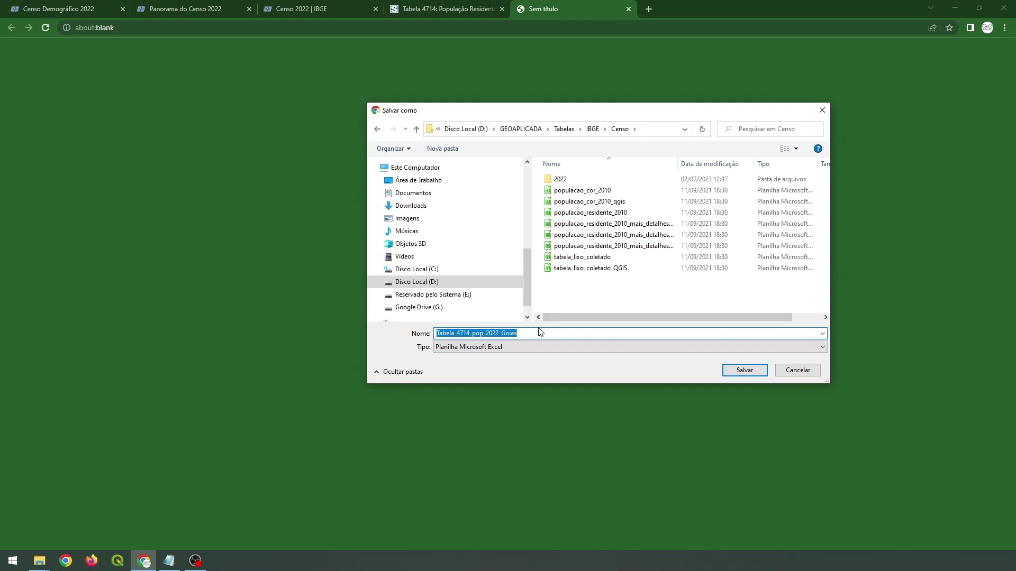
double_click(560, 179)
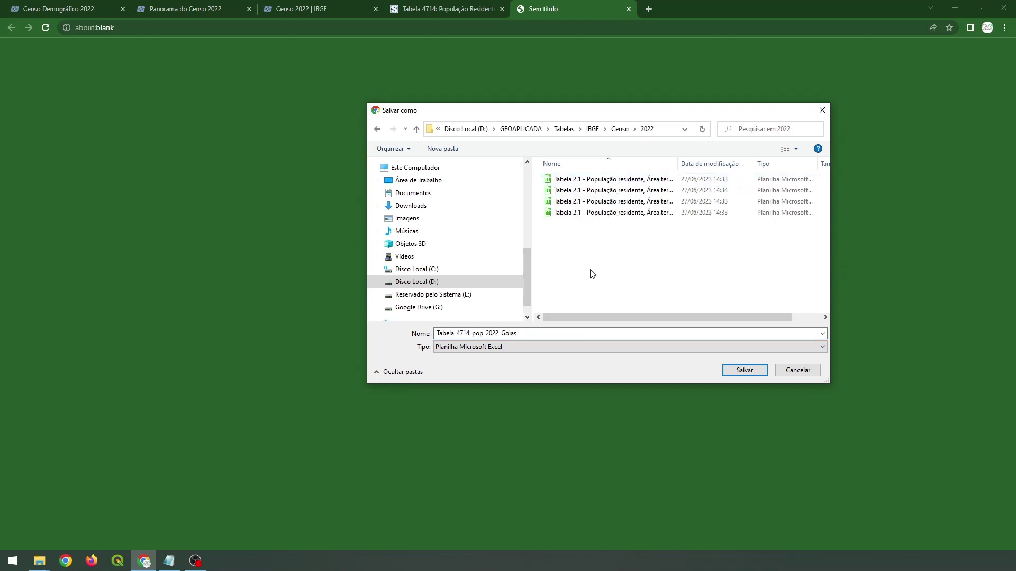
drag(678, 160, 804, 161)
click(749, 373)
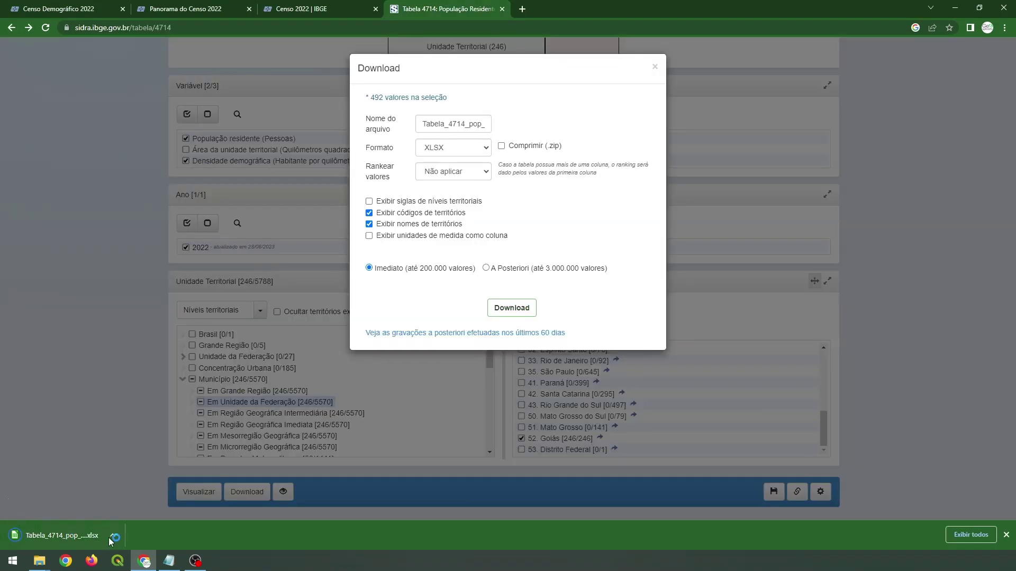
- Open the downloaded spreadsheet in LibreOffice Calc and fit the Município column of the resident population sheet to its contents
click(111, 535)
click(137, 499)
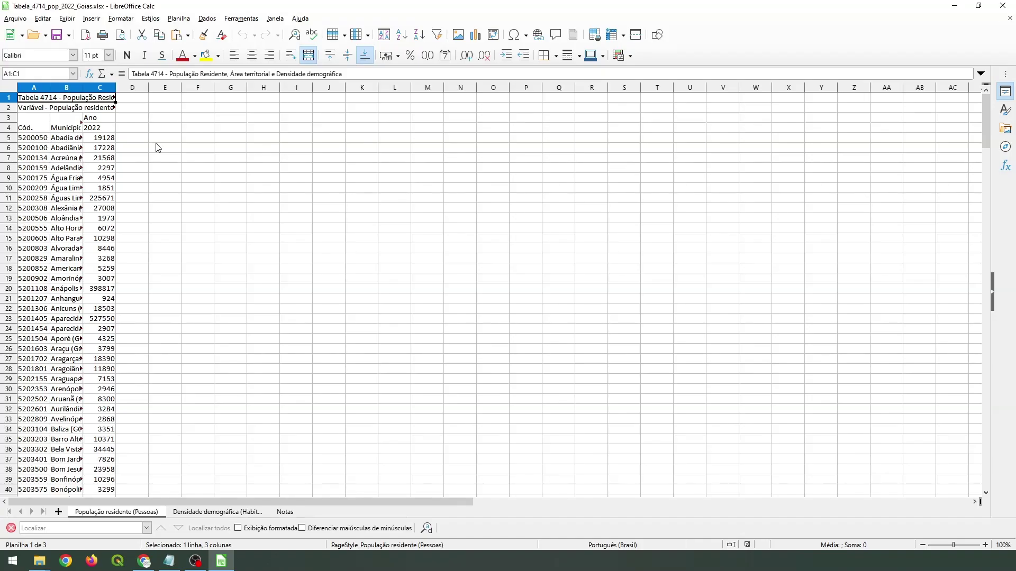
click(146, 210)
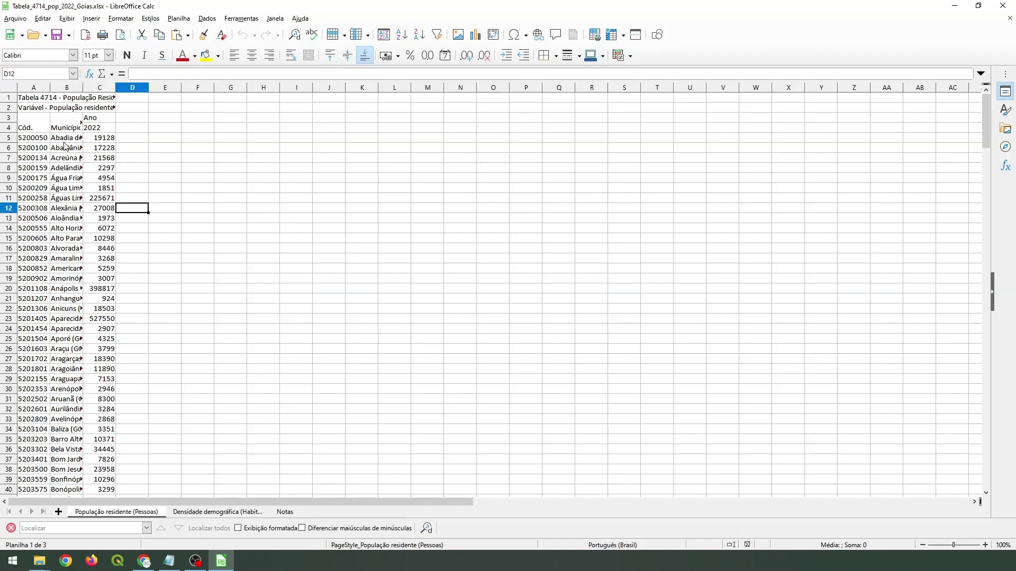
scroll(64, 145, up, 5)
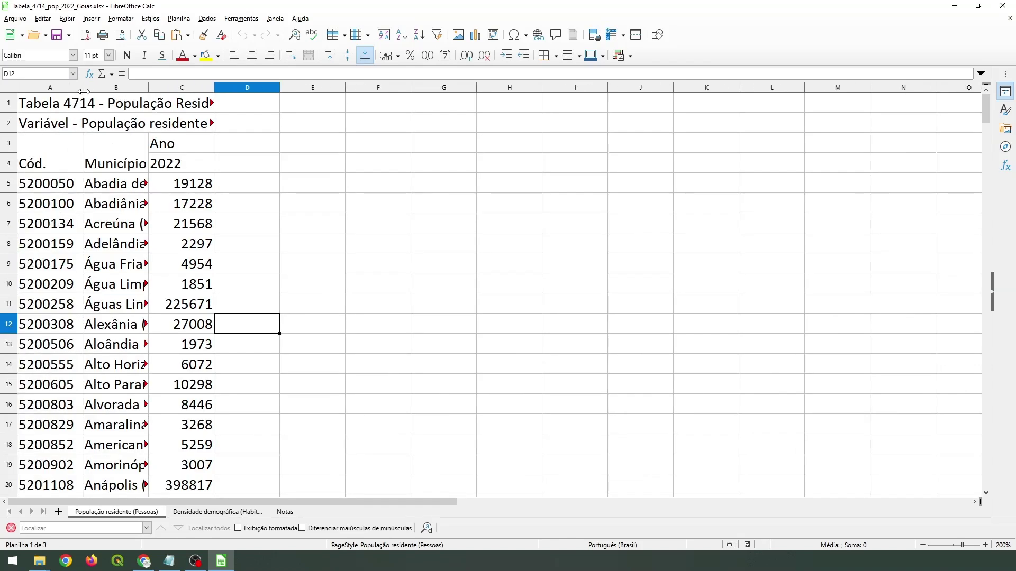
double_click(149, 87)
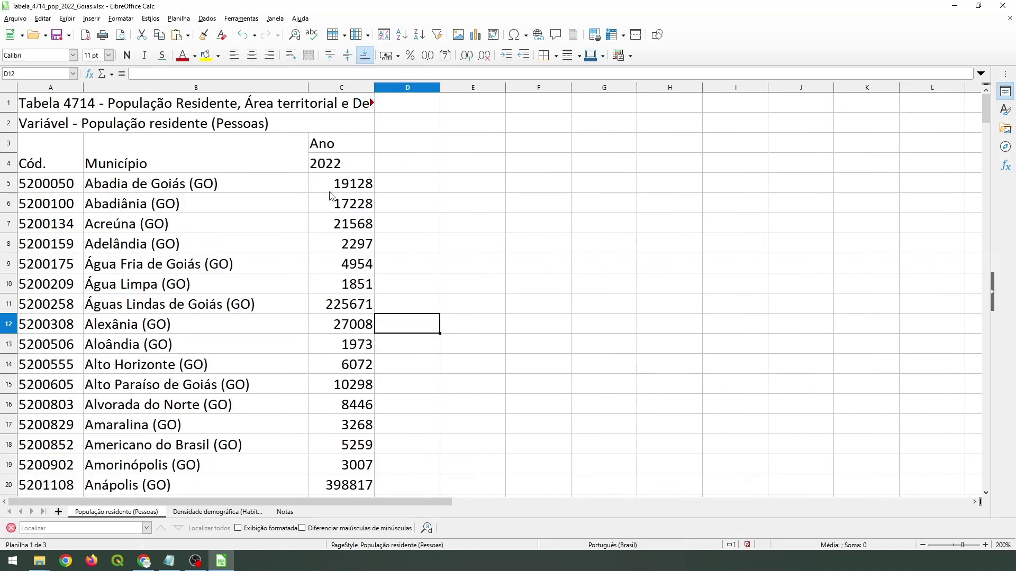
- Check the year, table title and variable headings on the resident population sheet
click(356, 164)
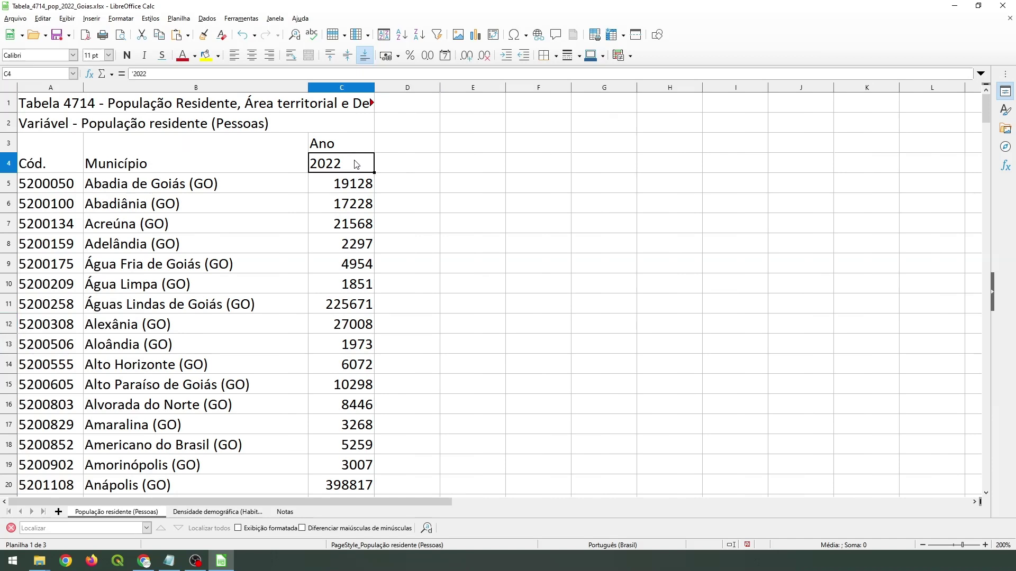
click(53, 125)
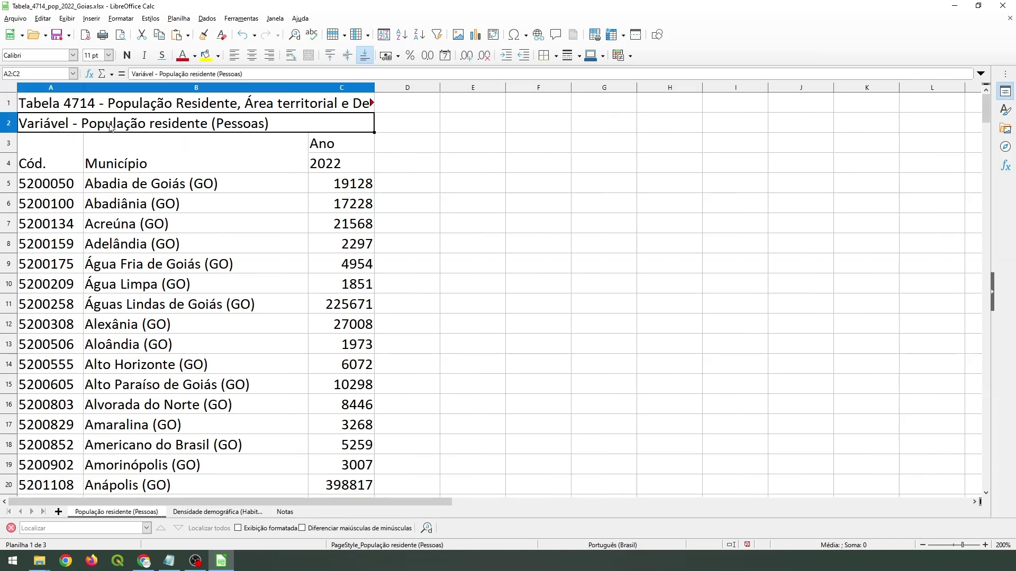
click(164, 110)
click(151, 122)
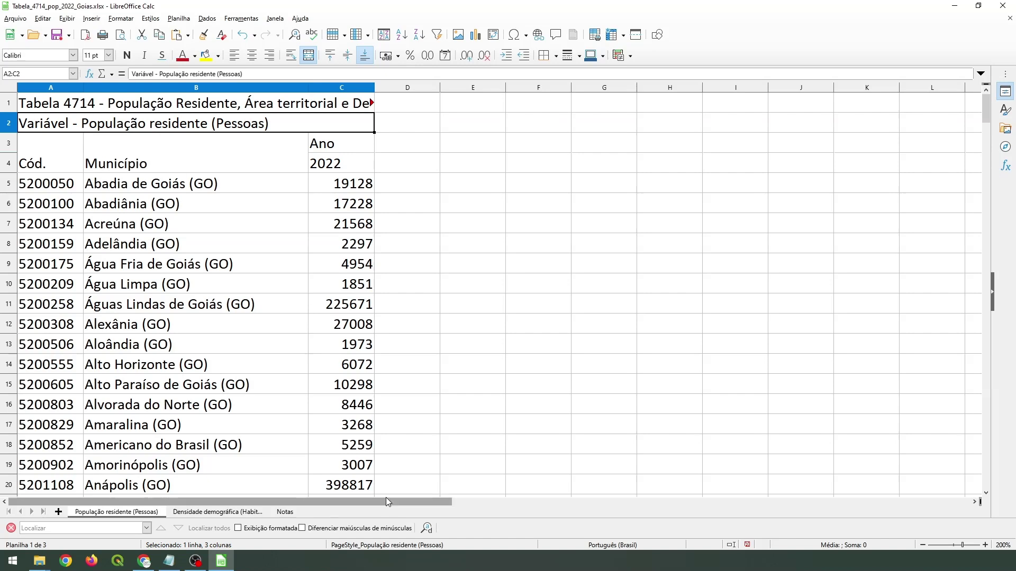
- On the Densidade demográfica sheet, check the variable heading and fit the 2022 and Município columns to their contents
click(215, 512)
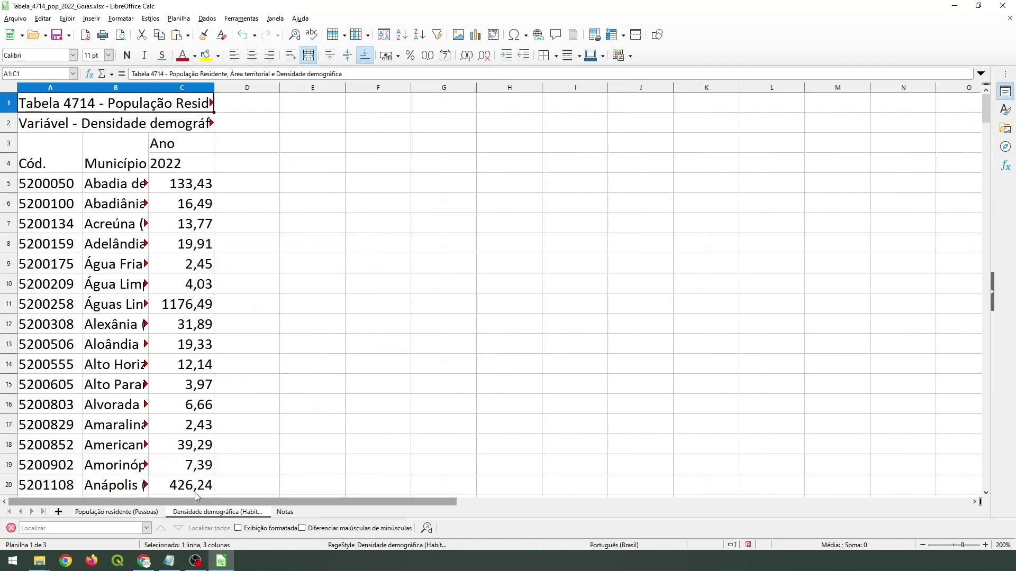
click(110, 122)
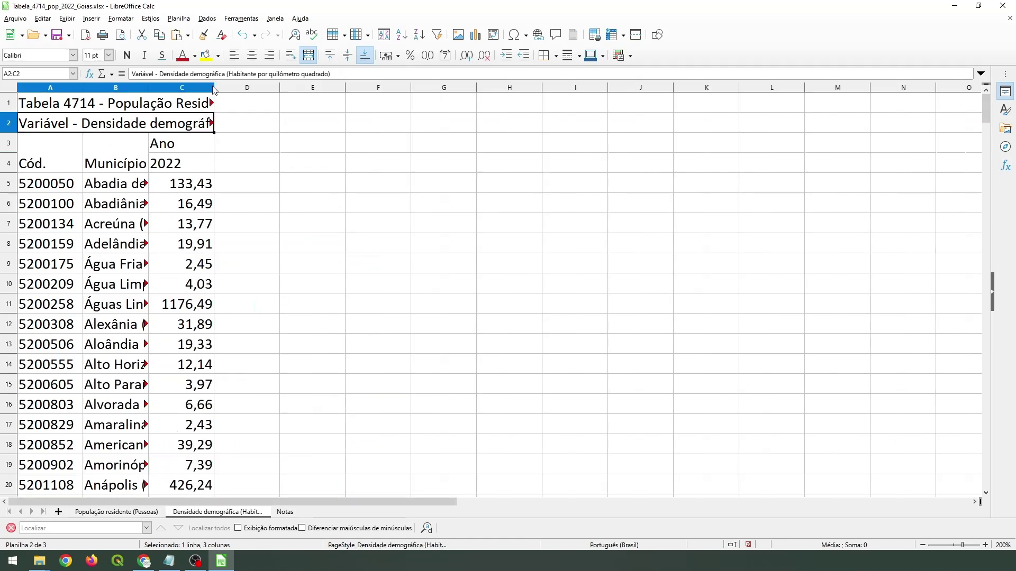
shift+click(210, 90)
click(120, 152)
click(130, 123)
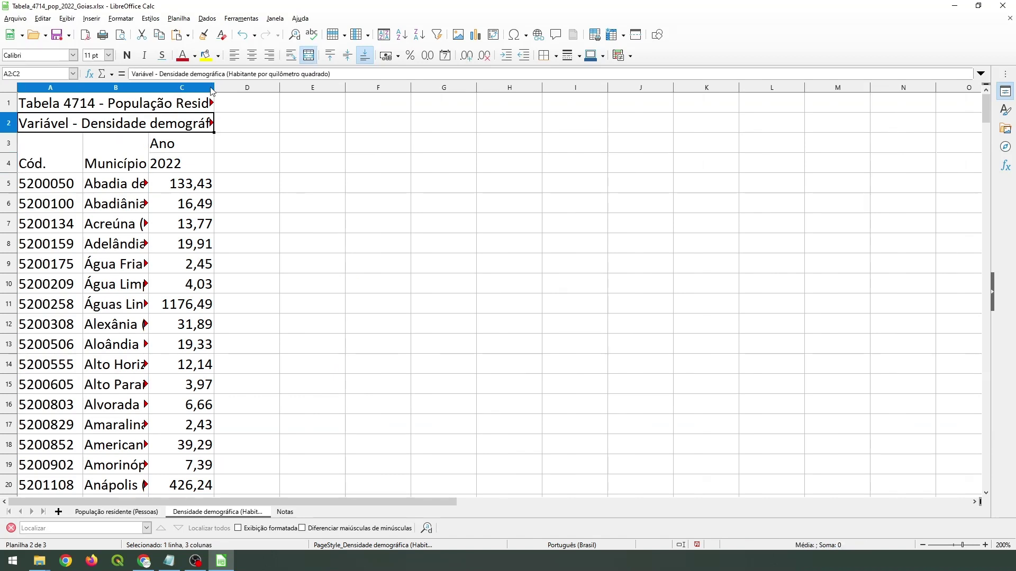
double_click(212, 87)
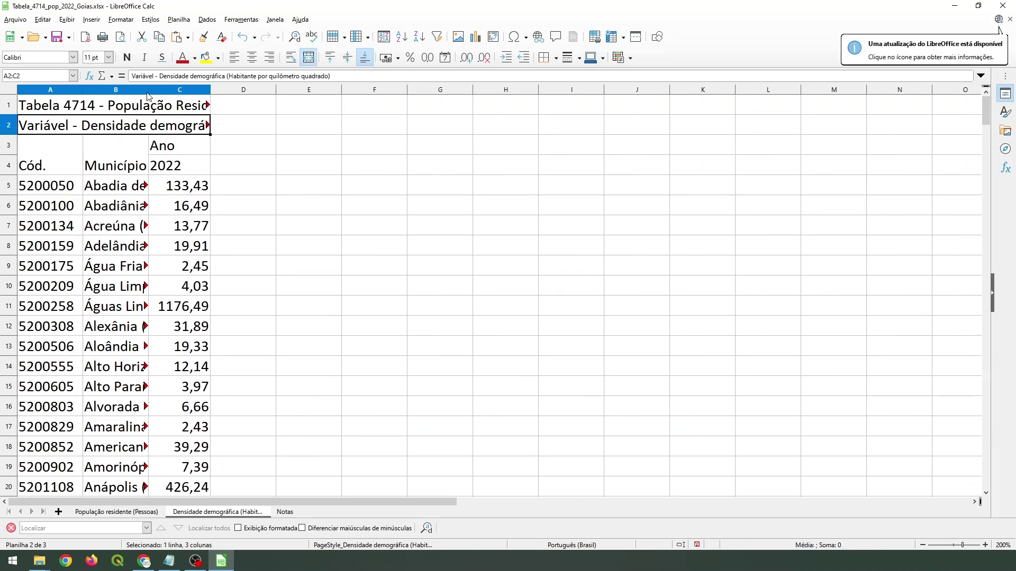
double_click(148, 90)
- Compare Água Limpa's row on the population density and resident population sheets, ending on the density sheet
click(304, 286)
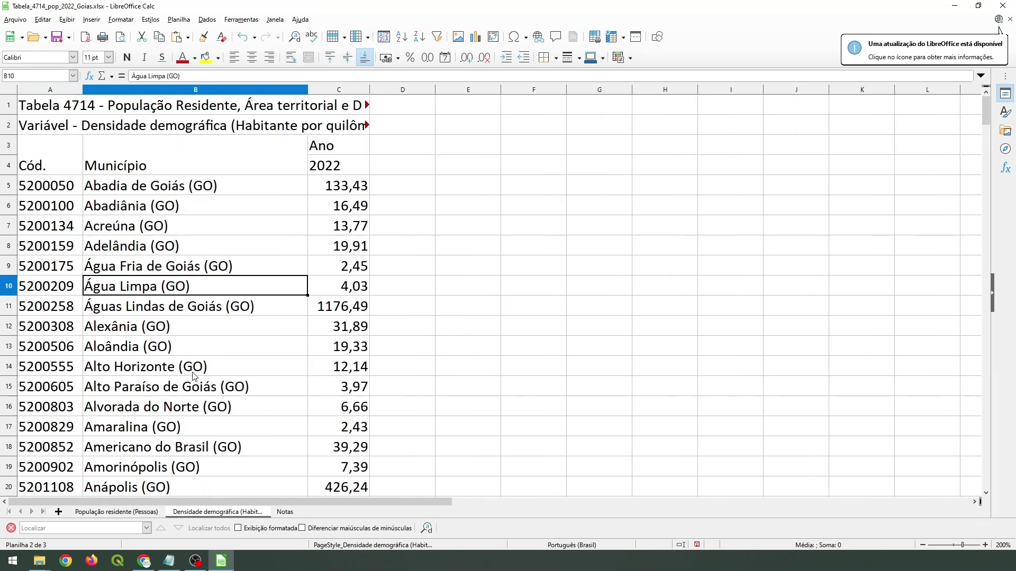
click(354, 291)
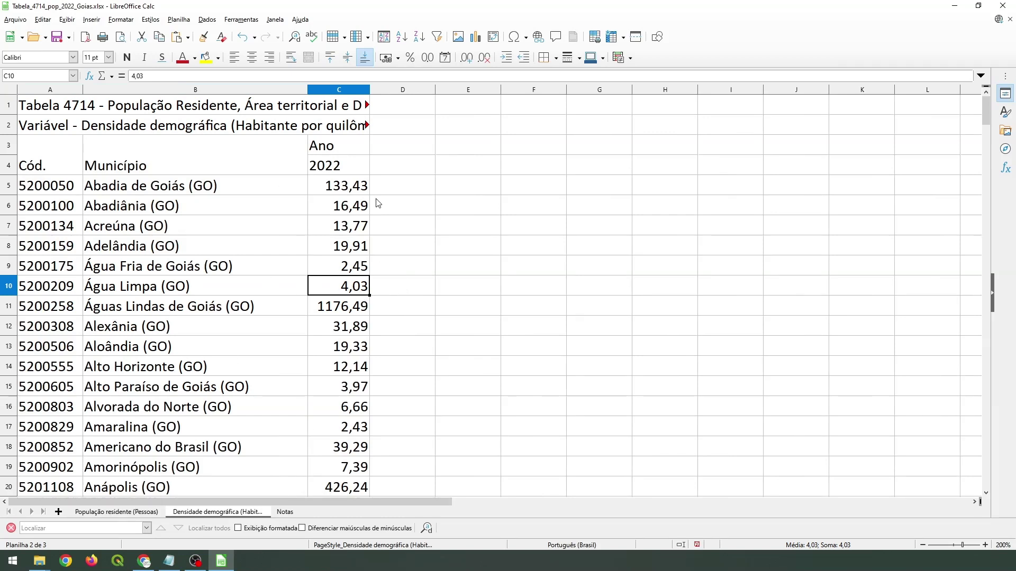
click(364, 132)
click(115, 511)
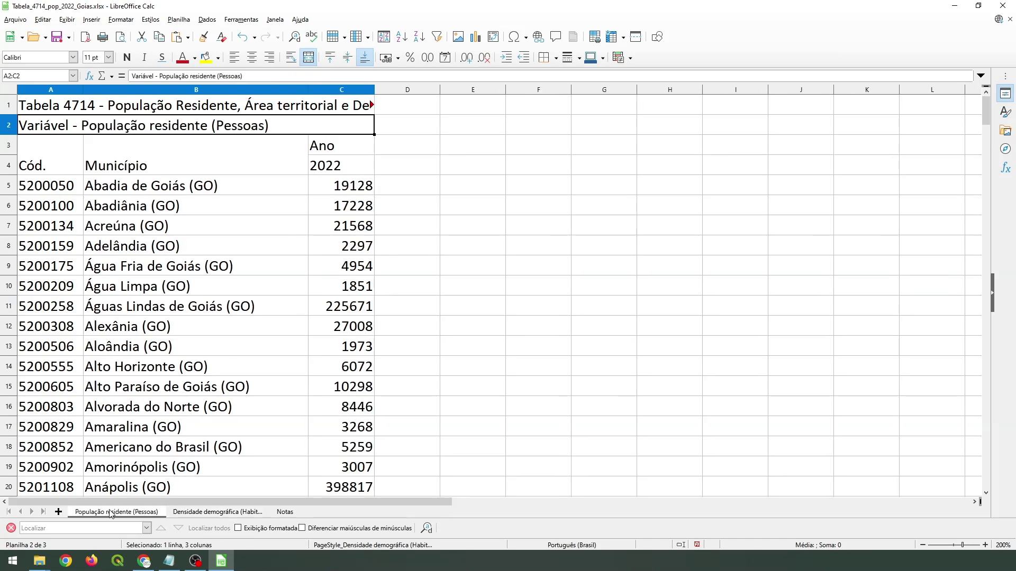
click(163, 296)
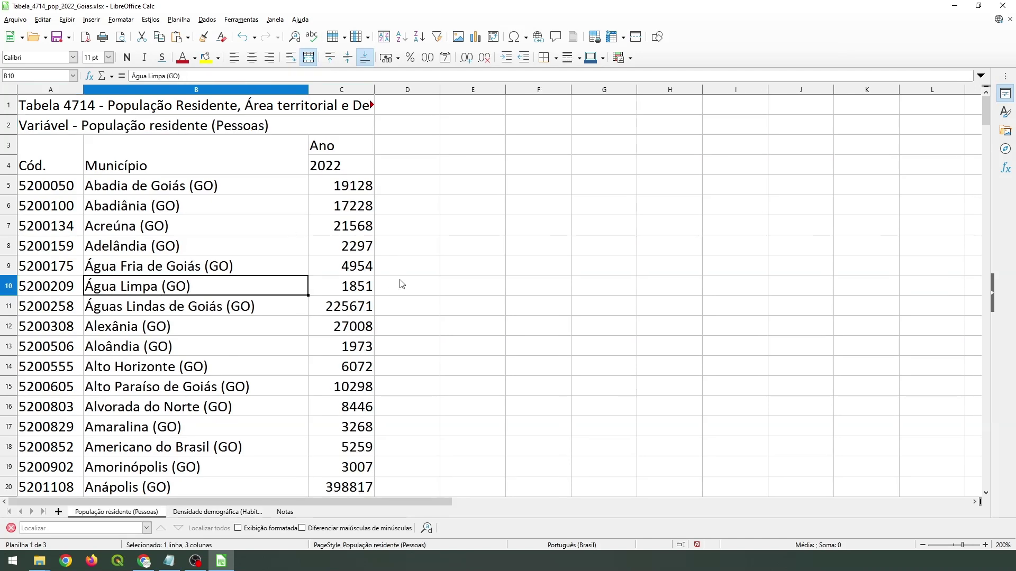
click(353, 291)
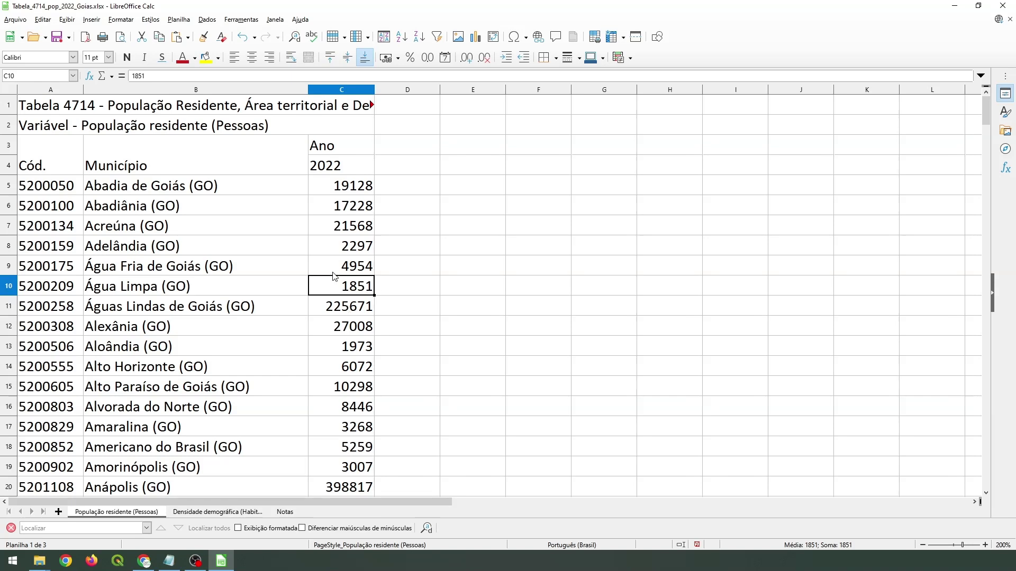
click(213, 512)
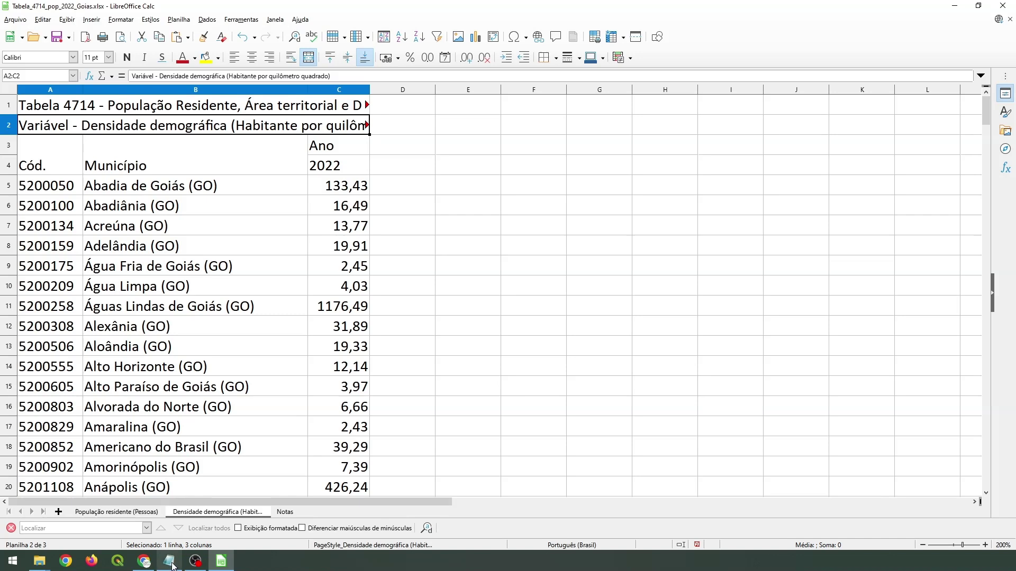